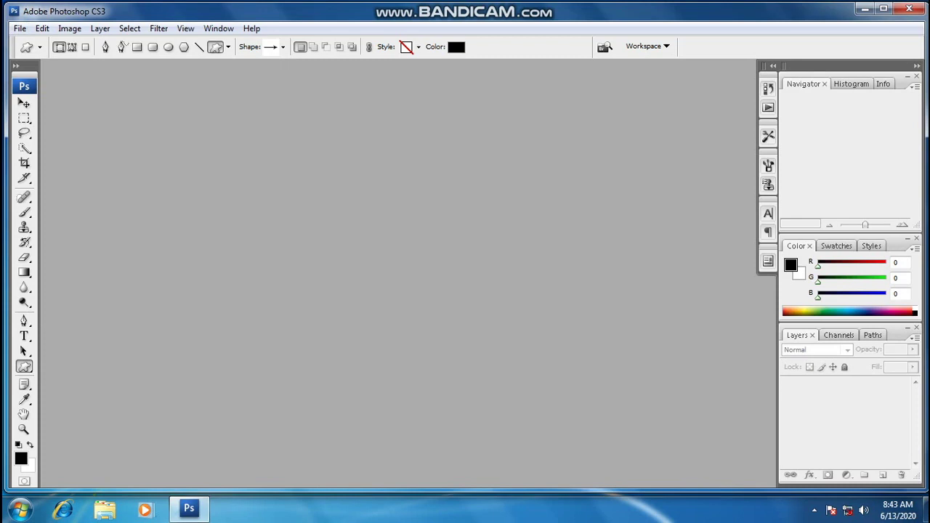
Create a new document with the U.S. Paper preset in Legal size, at 300 pixels/inch with a white background
left_click(19, 28)
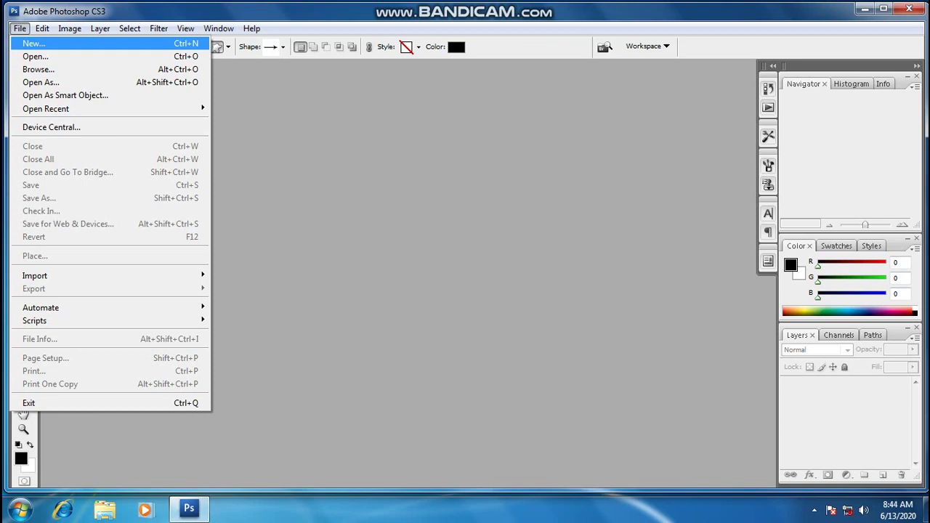
key("Return")
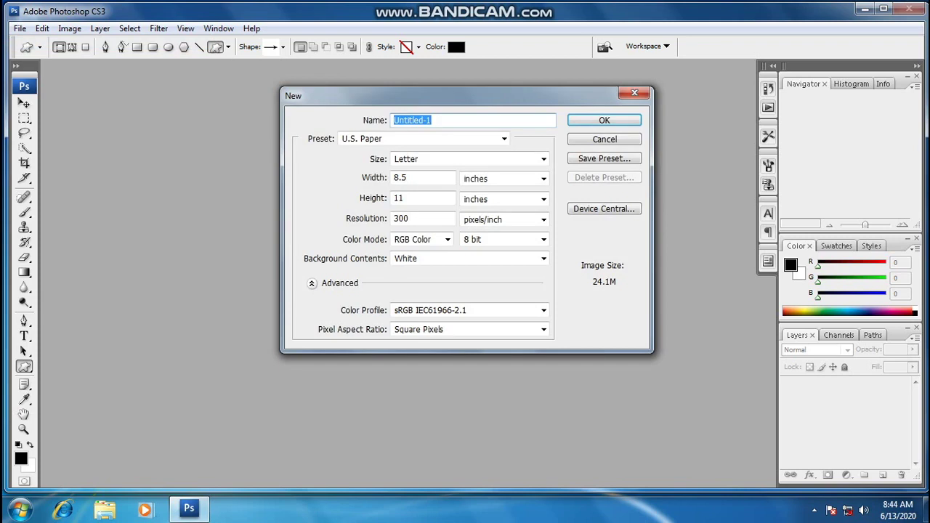
key("Tab")
key("Tab")
key("alt+Down")
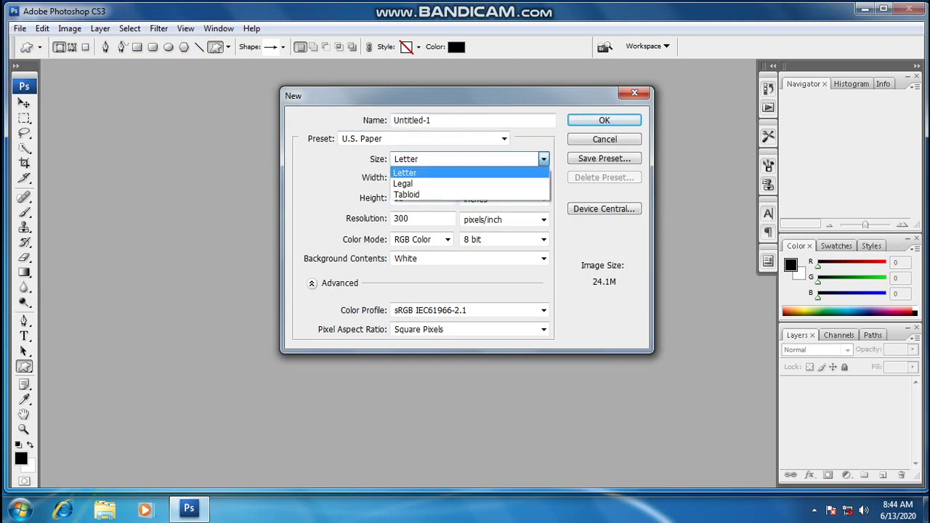
key("Down")
key("Return")
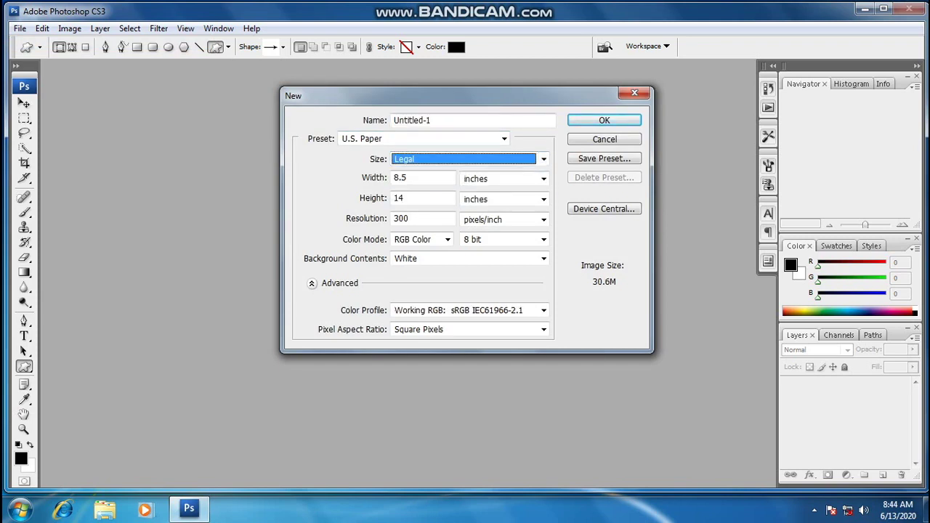
key("Return")
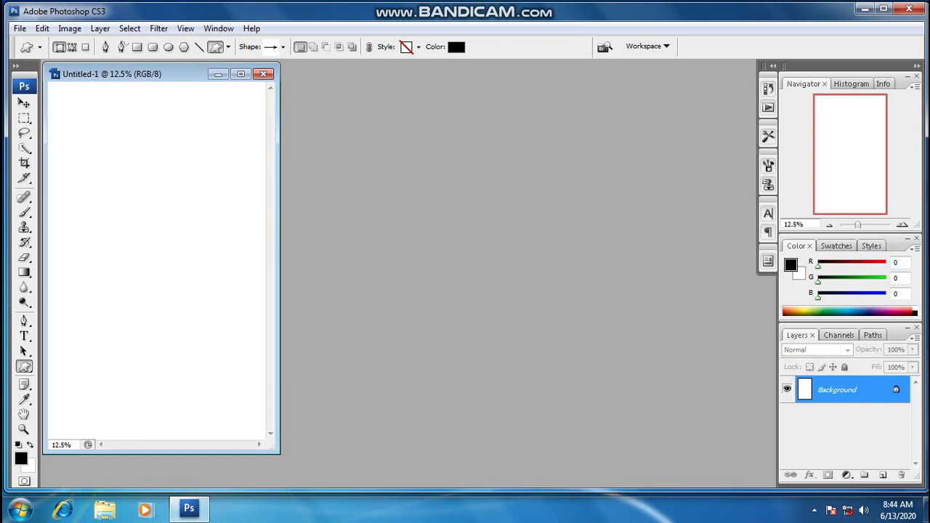
Rotate the canvas by 90° to landscape orientation and enlarge the document window around it
left_click_drag(175, 74, 298, 96)
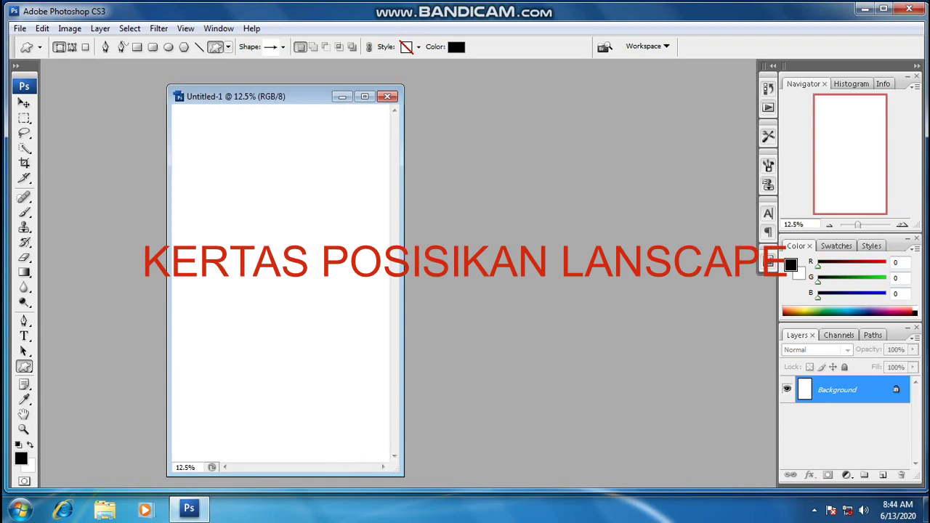
left_click(70, 28)
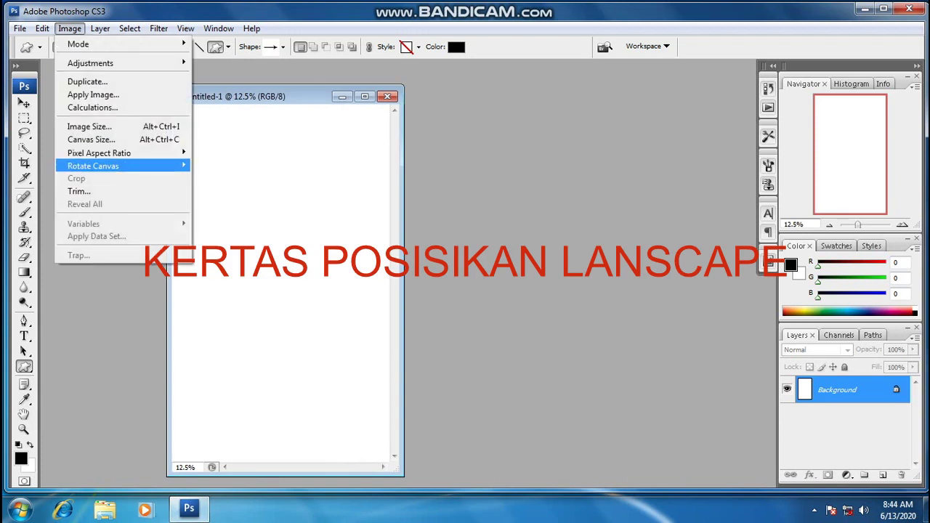
mouse_move(146, 166)
left_click(236, 190)
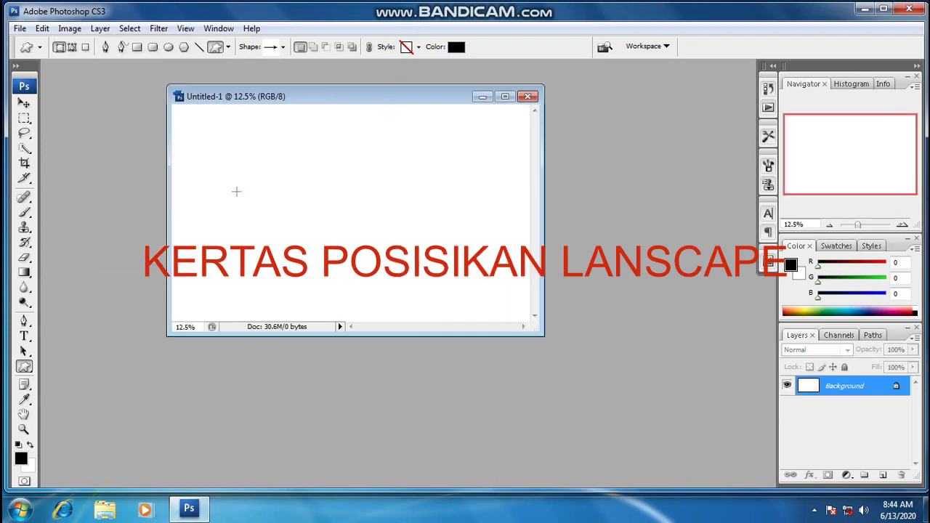
left_click_drag(542, 335, 648, 403)
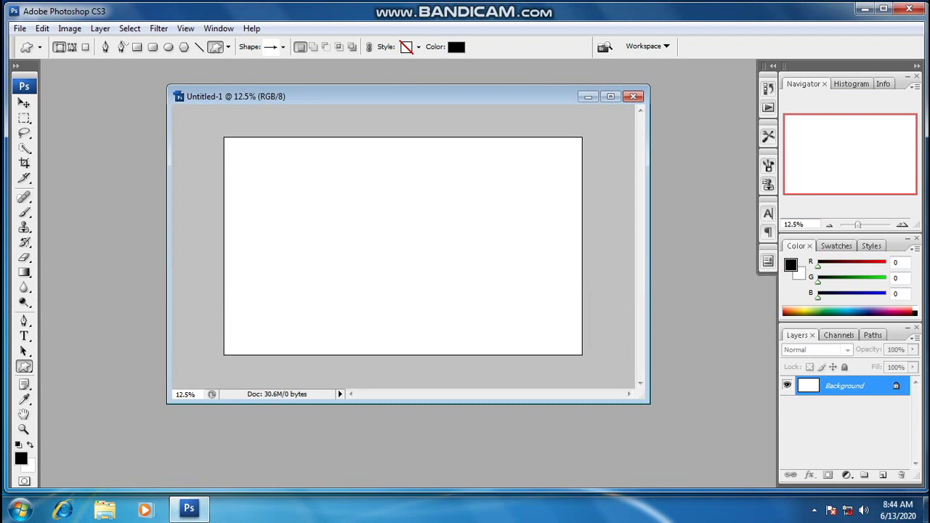
Draw a rectangular box at the upper centre of the page with a marquee selection and a 10 px black centred stroke, and deselect it
left_click(24, 118)
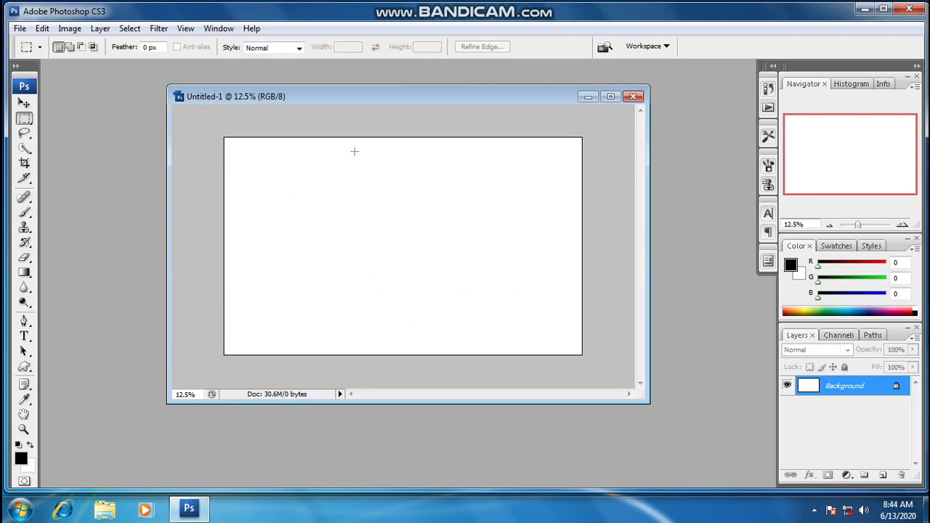
left_click_drag(355, 151, 452, 191)
left_click_drag(403, 170, 411, 172)
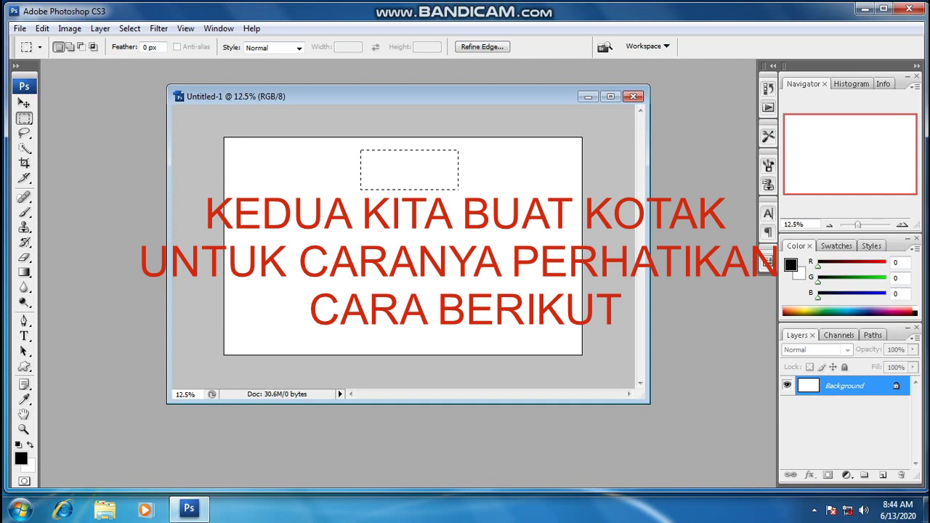
right_click(409, 166)
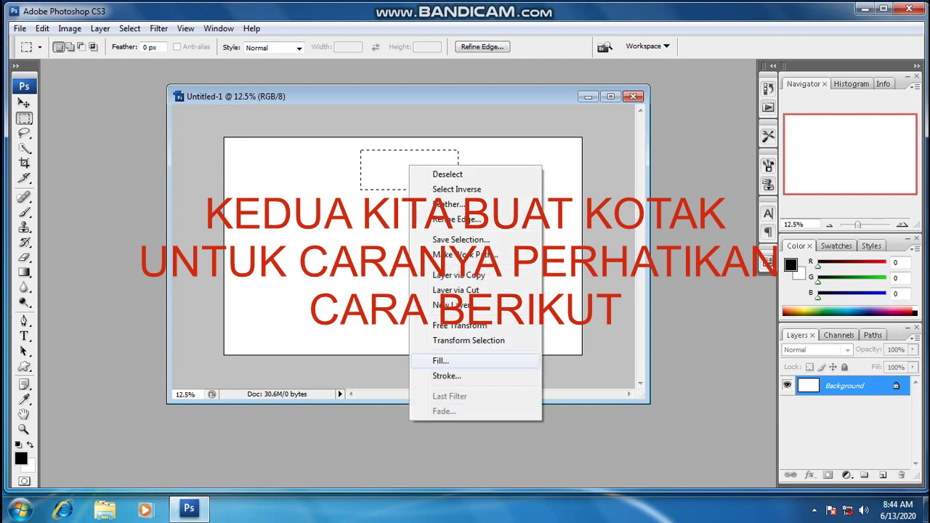
left_click(446, 376)
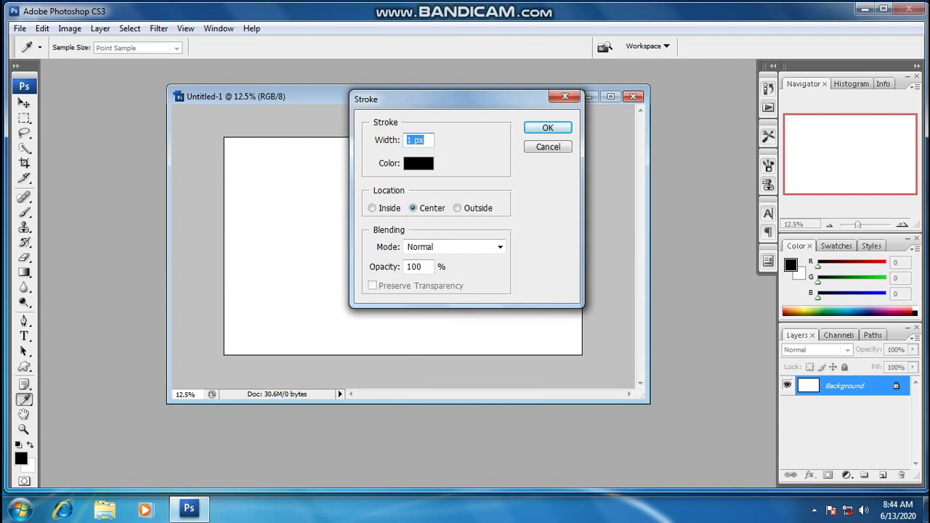
left_click(412, 141)
key("BackSpace")
type("10")
left_click(548, 128)
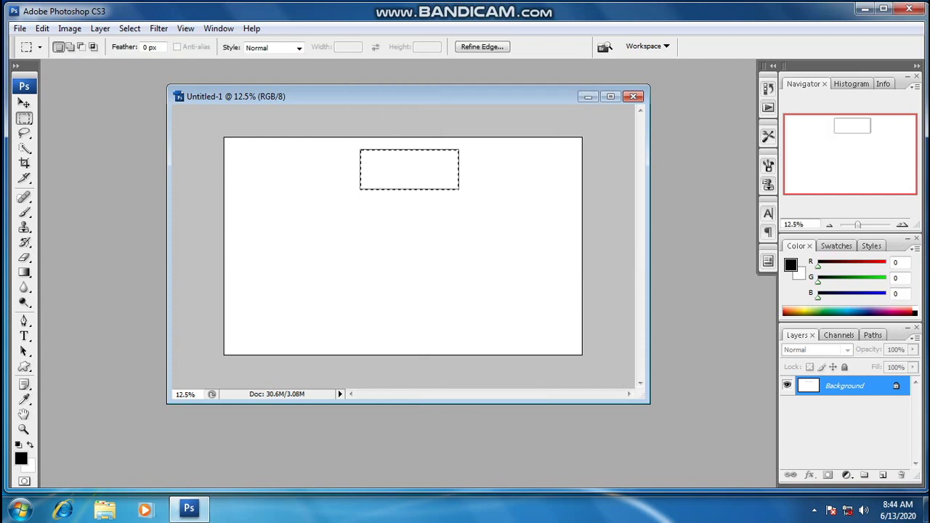
left_click(399, 166)
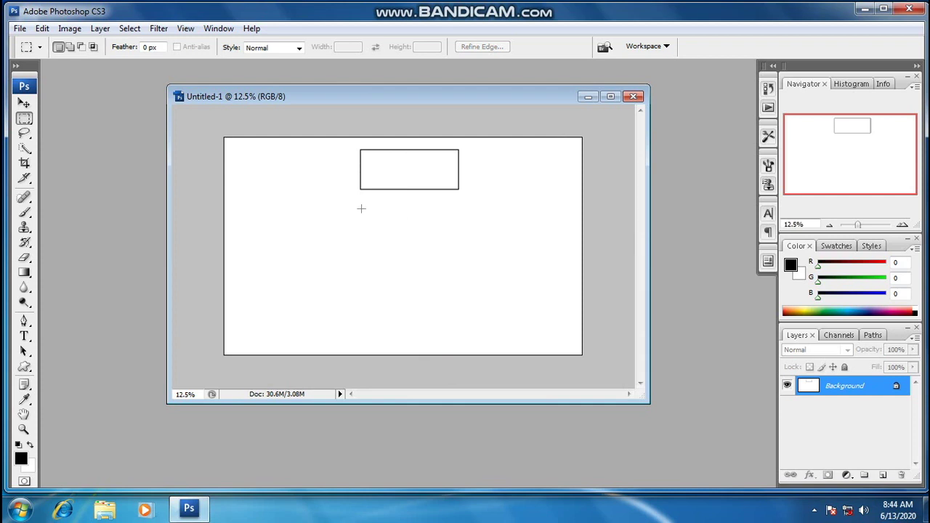
Draw a second box of similar size just below the top one with a 10 px black stroke, and deselect it
left_click_drag(361, 207, 460, 247)
right_click(403, 223)
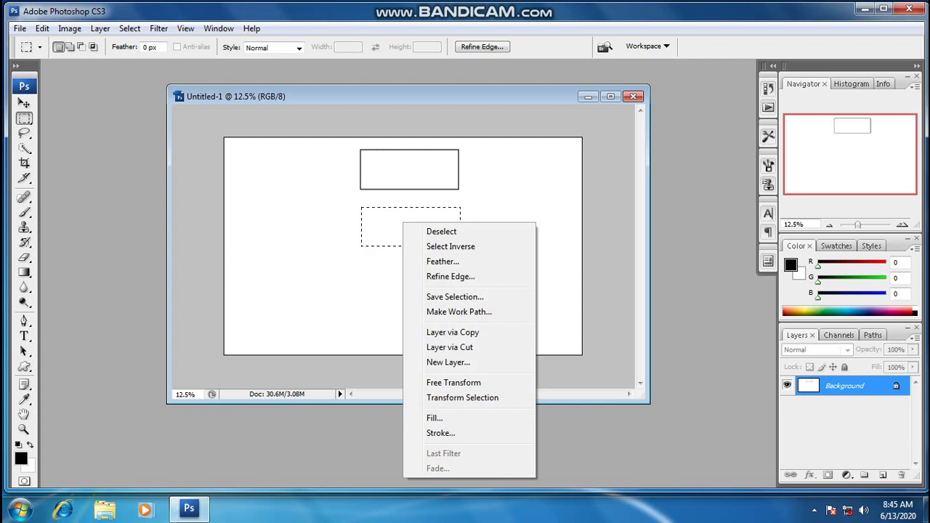
left_click(440, 433)
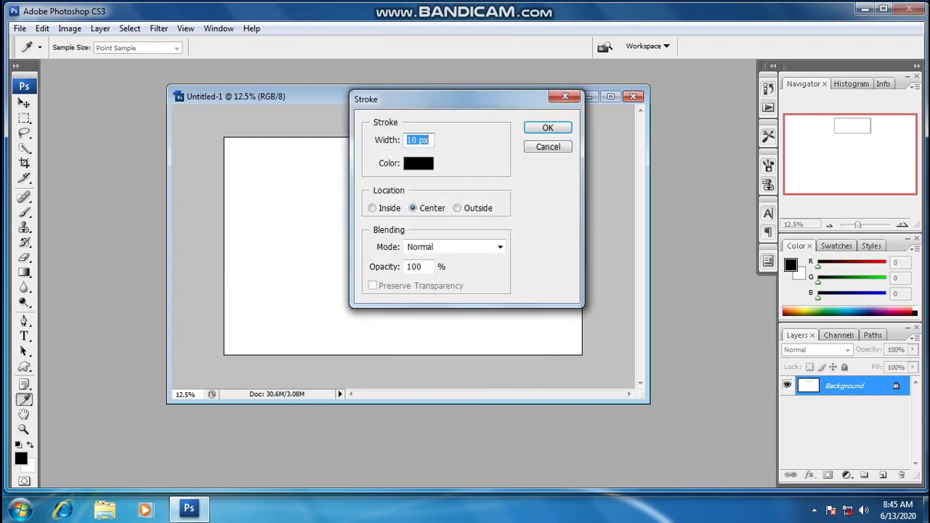
left_click(548, 127)
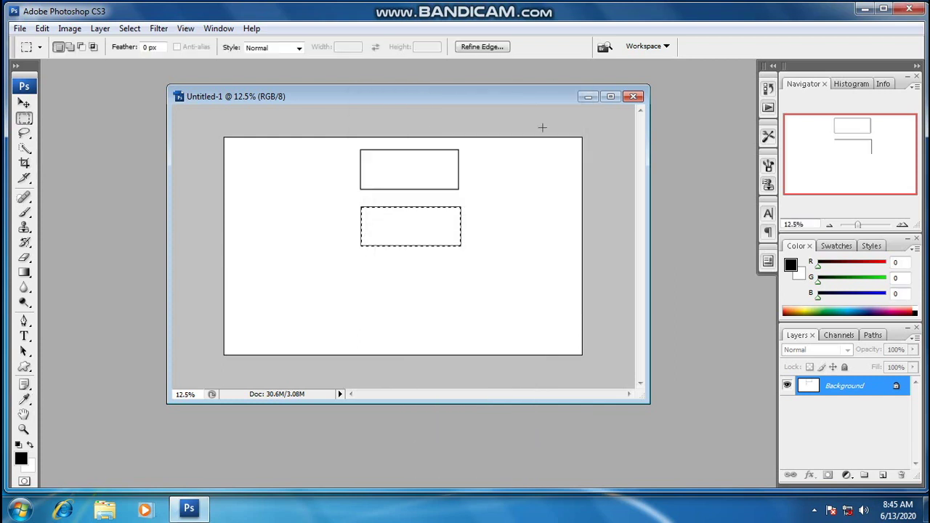
key("ctrl+d")
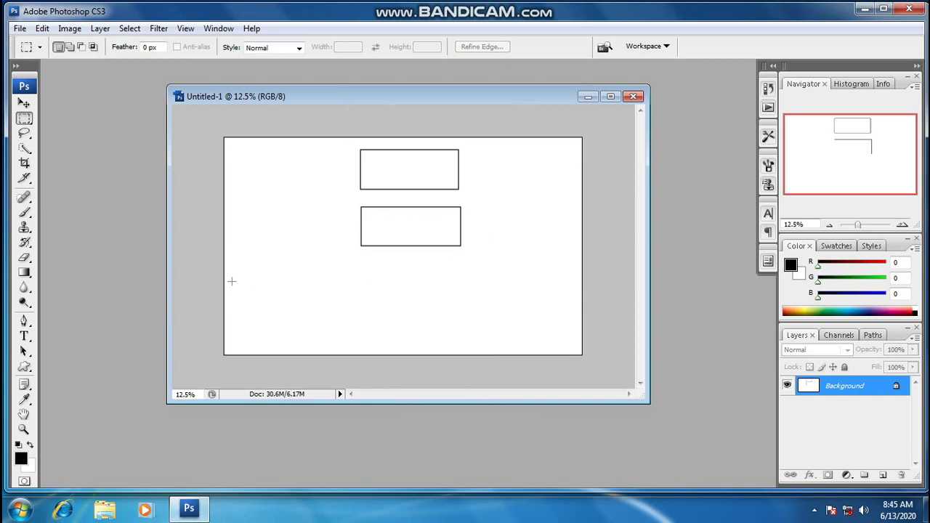
Draw a third box near the page's lower-left corner with a 10 px black stroke, and deselect it
left_click_drag(232, 284, 329, 328)
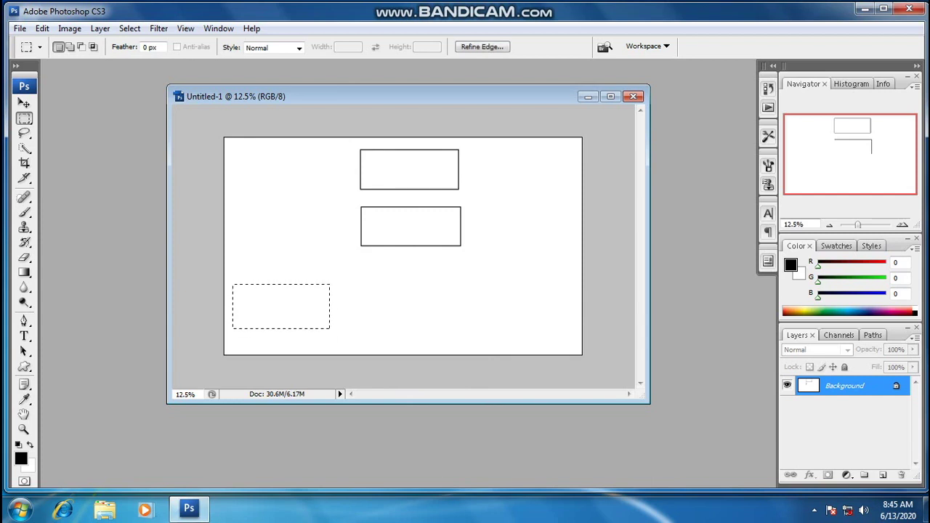
right_click(287, 300)
left_click(324, 256)
left_click(548, 128)
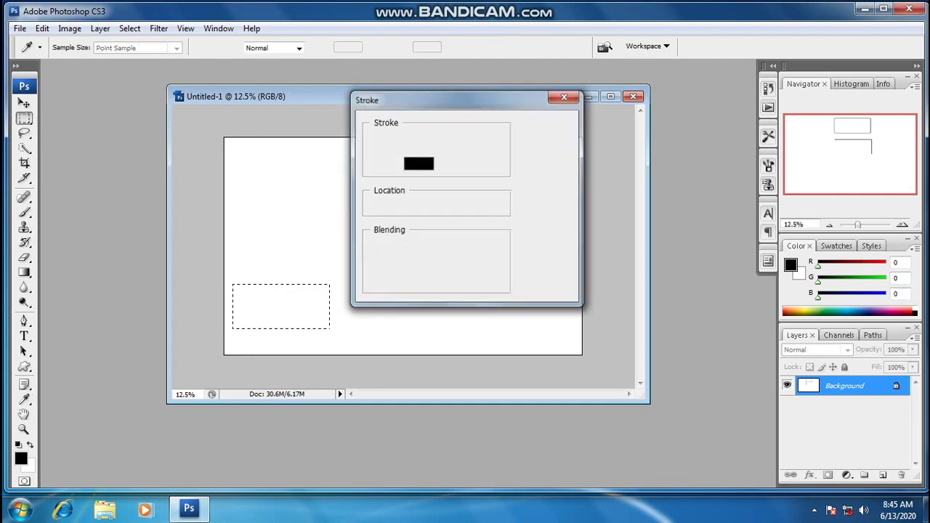
left_click(401, 282)
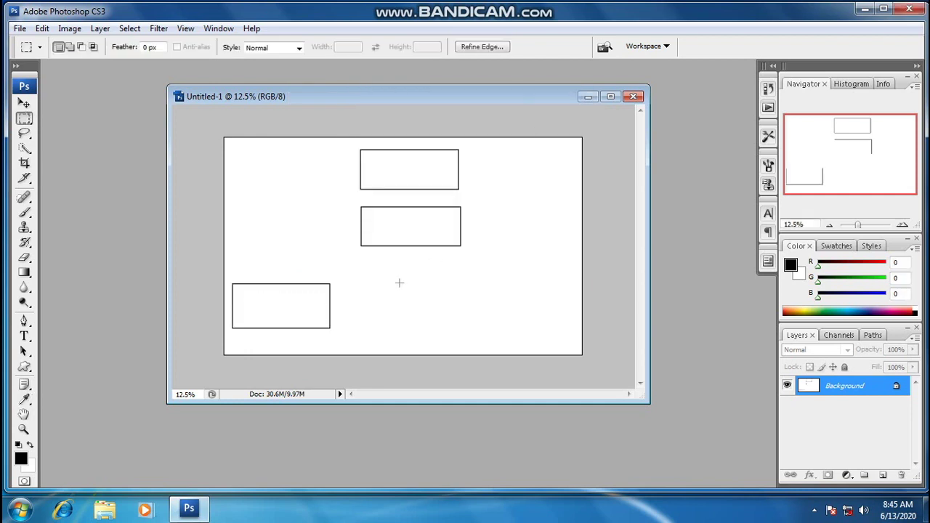
left_click_drag(359, 278, 462, 326)
left_click(414, 315)
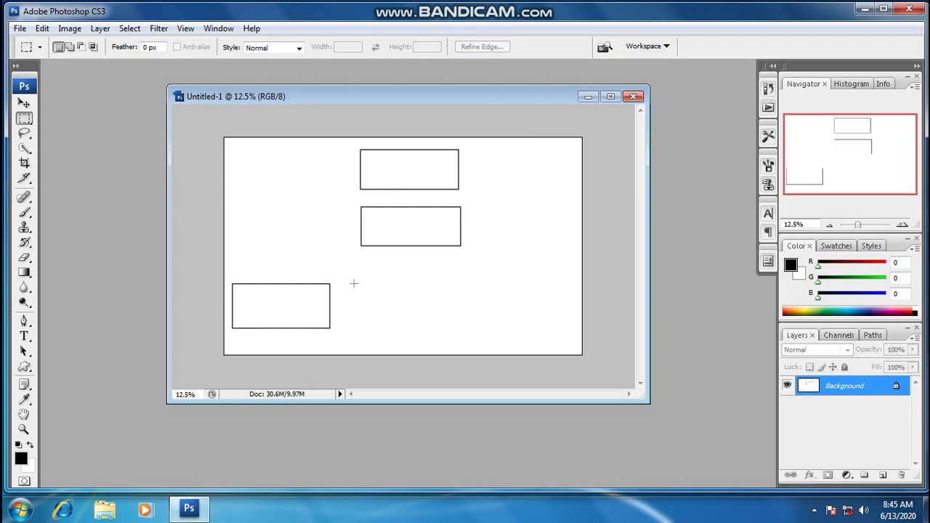
left_click_drag(354, 286, 461, 326)
left_click(448, 322)
Draw a box in the bottom row, directly below the two centre boxes, with a 10 px black stroke, and deselect it
left_click_drag(361, 285, 464, 327)
right_click(425, 320)
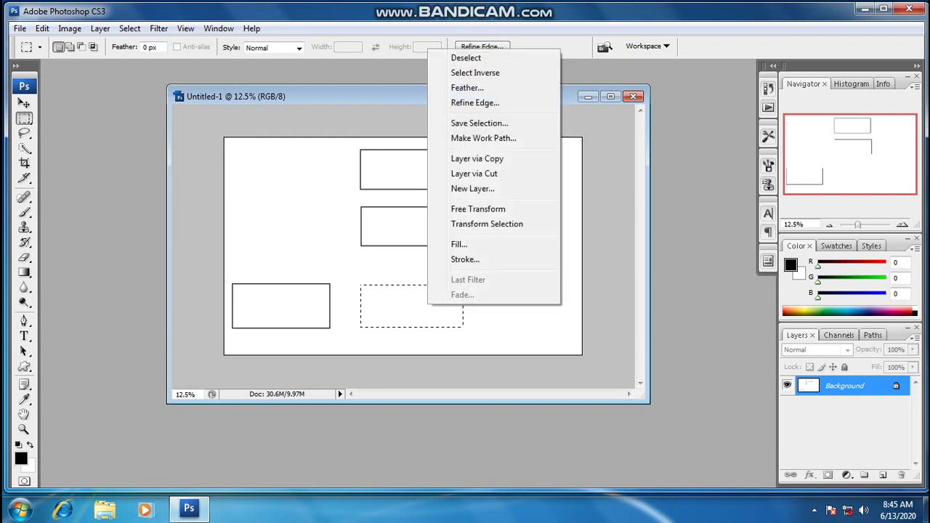
left_click(465, 259)
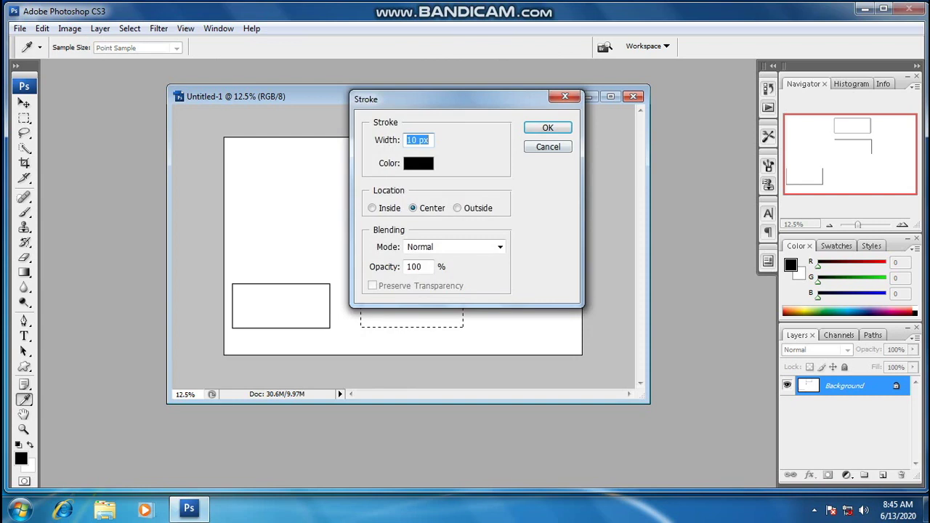
key("Return")
key("ctrl+d")
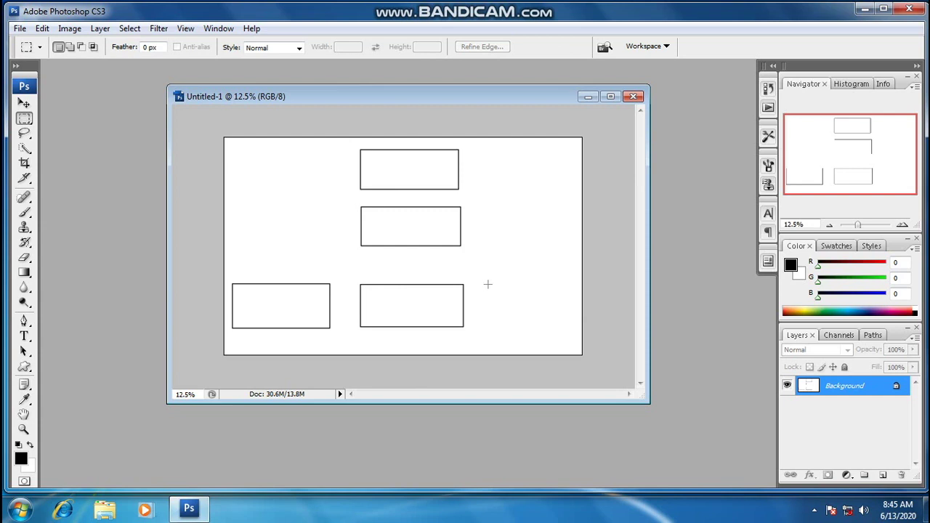
Draw the last box of the bottom row near the page's lower-right corner with the same black stroke, and deselect it
left_click_drag(487, 281, 573, 323)
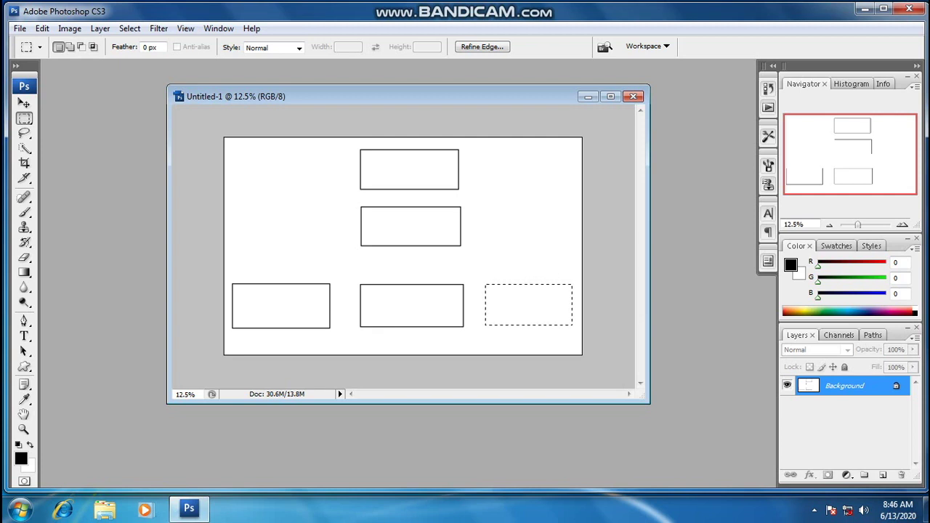
right_click(530, 298)
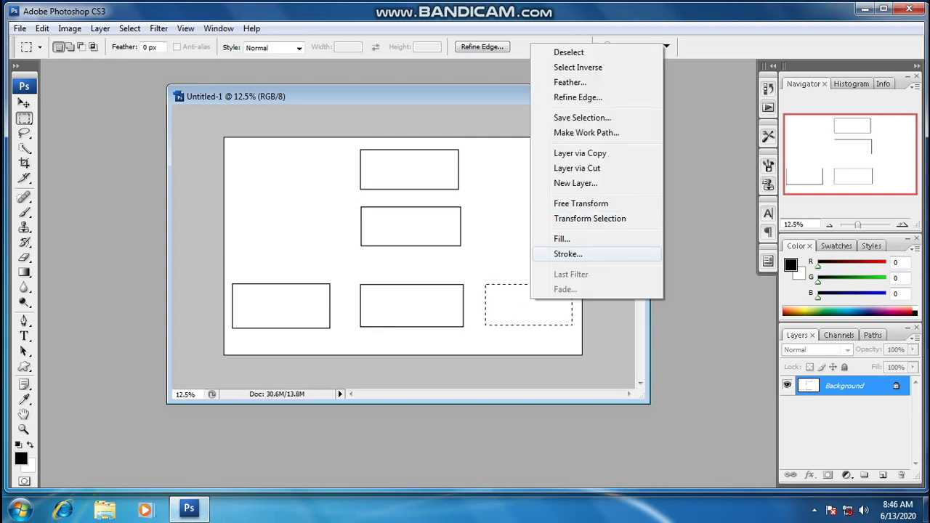
left_click(568, 253)
left_click(548, 127)
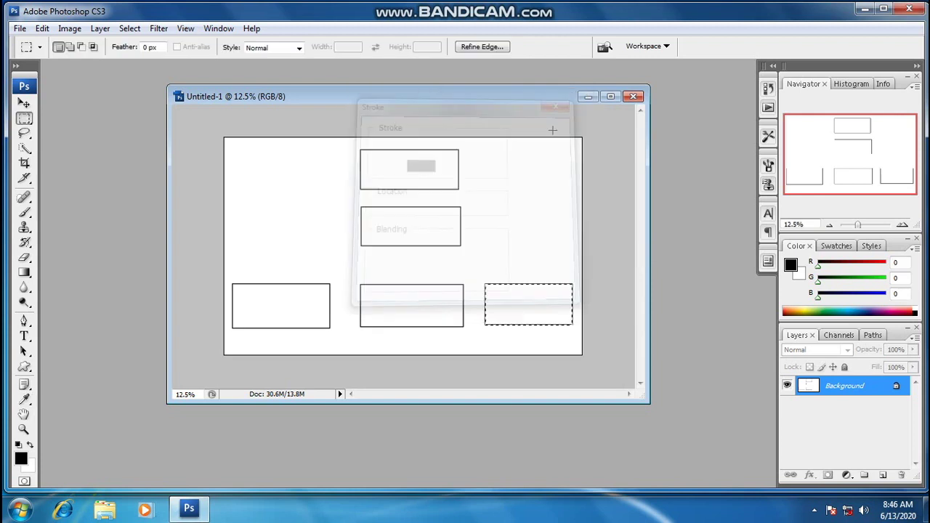
left_click(502, 242)
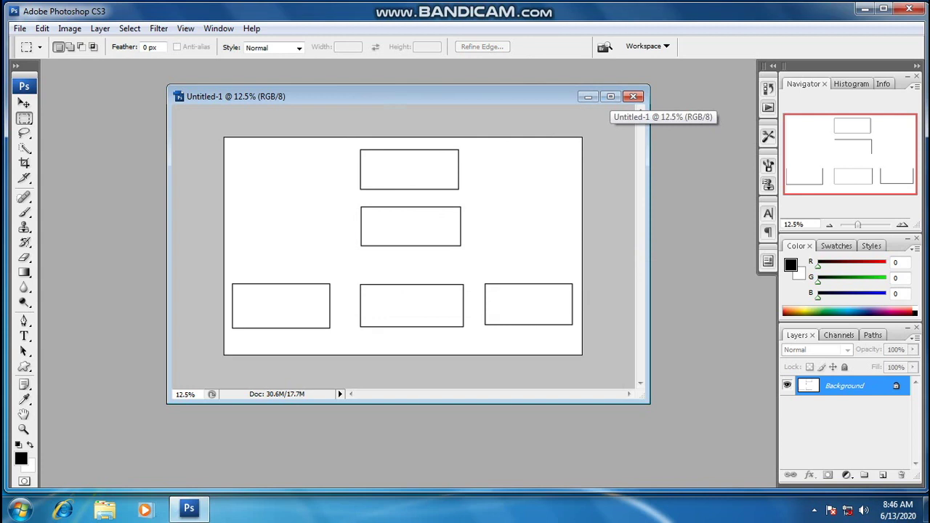
Maximize the document window and select a narrow vertical strip joining the top box to the box below it
left_click(611, 97)
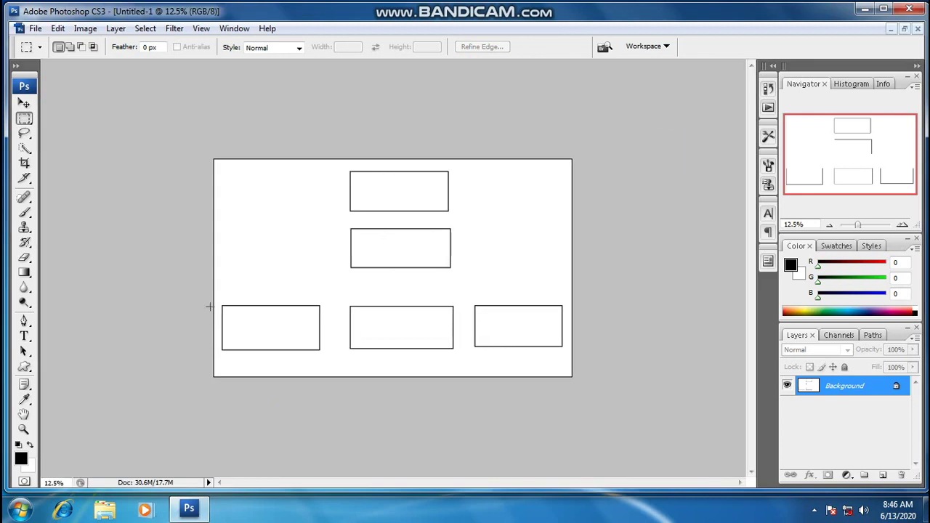
scroll(210, 308, "up", 12)
scroll(425, 152, "up", 1)
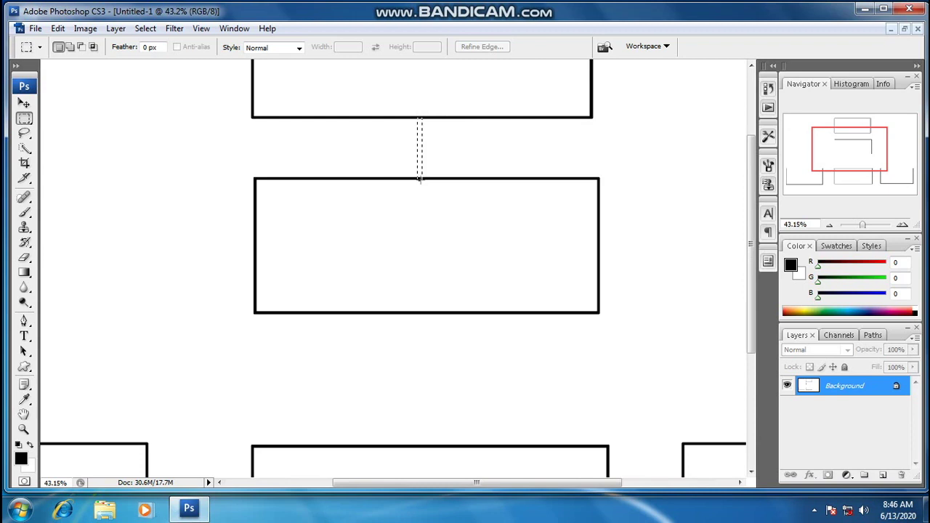
left_click_drag(419, 119, 424, 179)
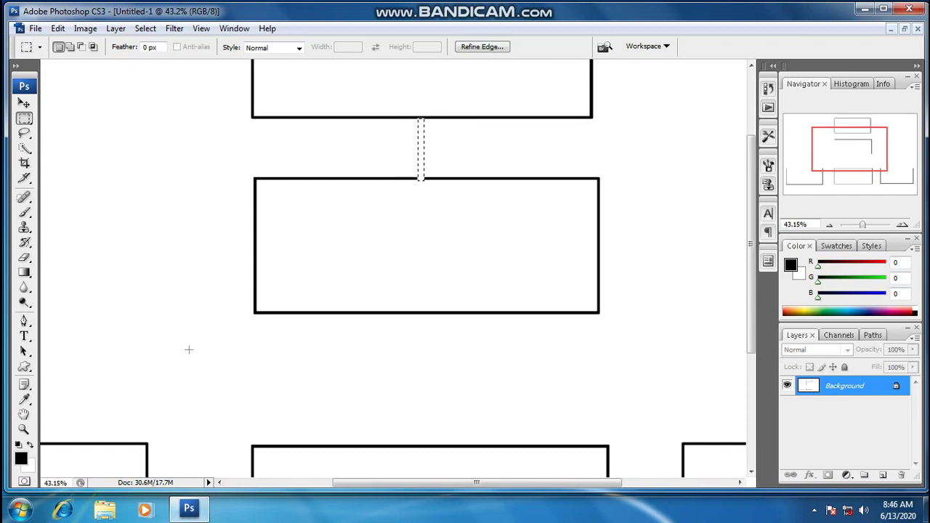
Set the background colour to near-black 040404, fill the strip joining the top two boxes with it, and deselect
left_click(29, 467)
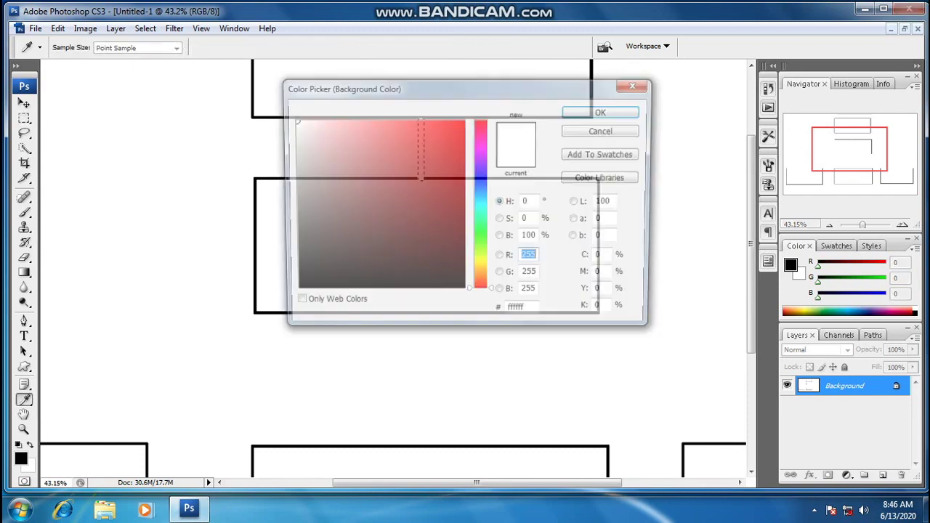
left_click(293, 290)
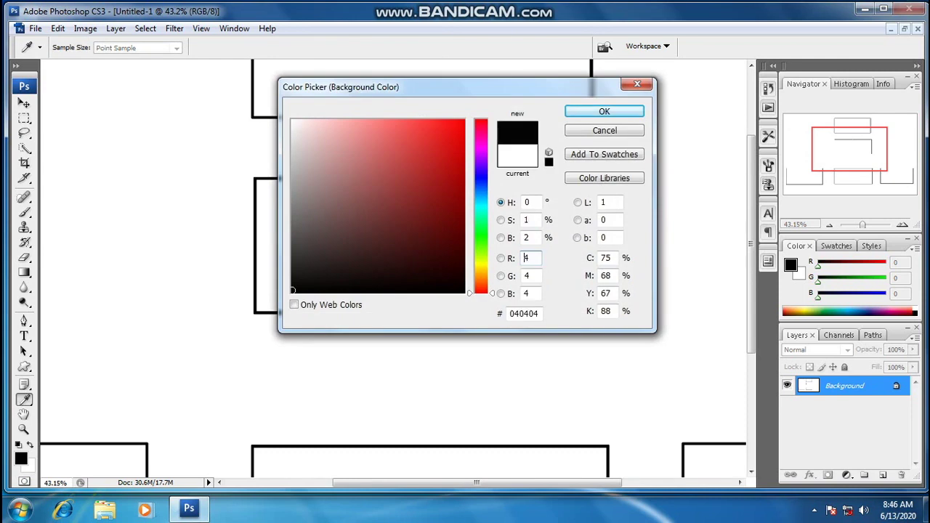
left_click(604, 111)
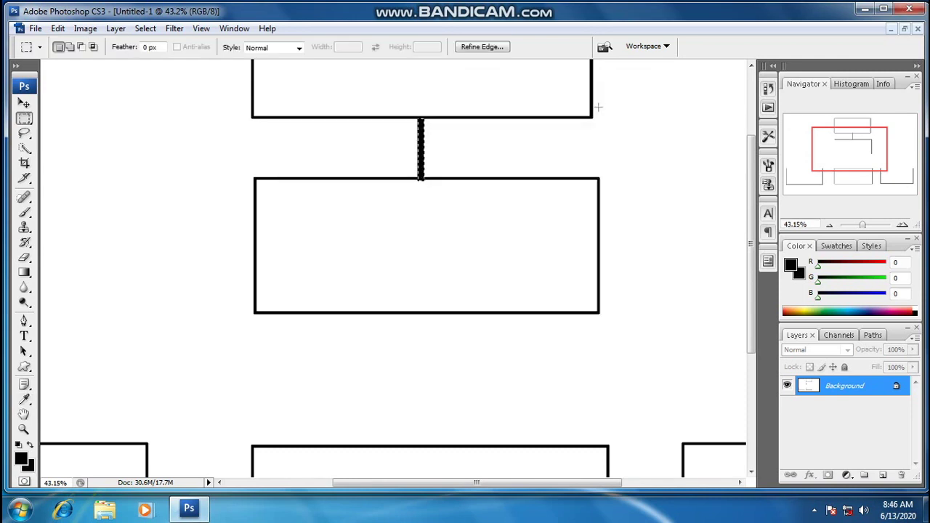
left_click(421, 323)
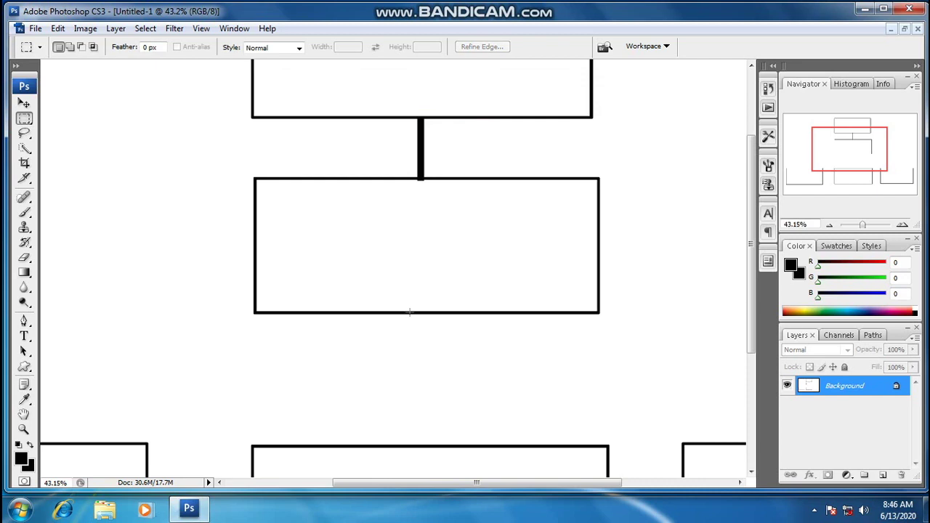
Select a narrow vertical strip between the second box and the bottom-row centre box, fill it with black, and deselect
left_click_drag(409, 311, 419, 403)
left_click(450, 393)
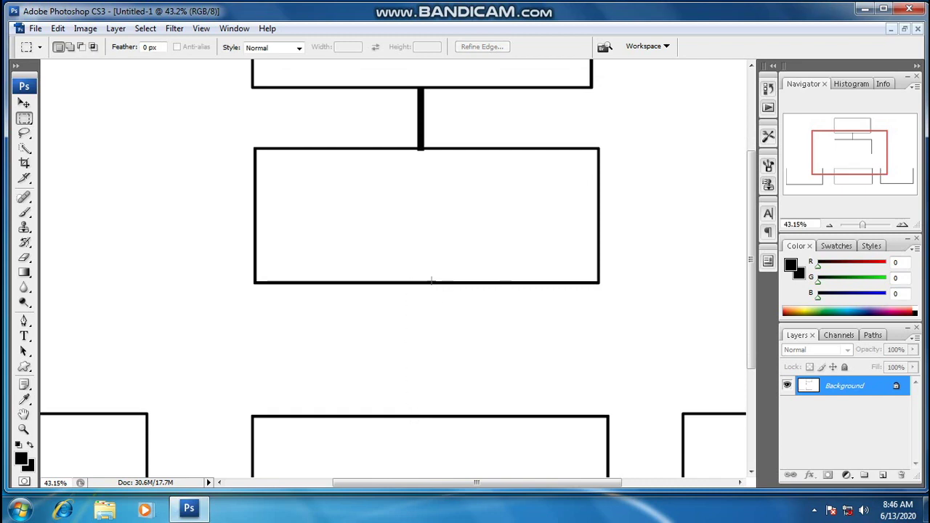
left_click_drag(419, 283, 422, 416)
key("alt+BackSpace")
left_click(371, 330)
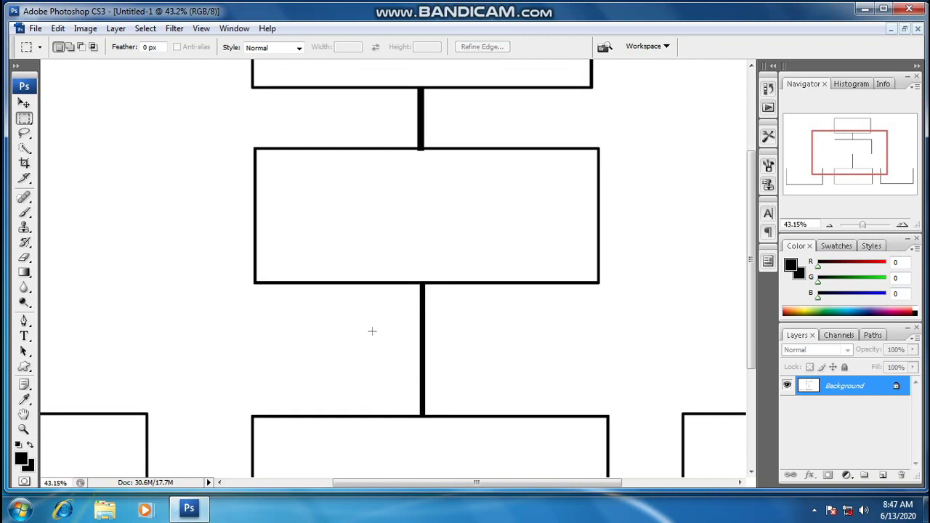
scroll(372, 331, "down", 10)
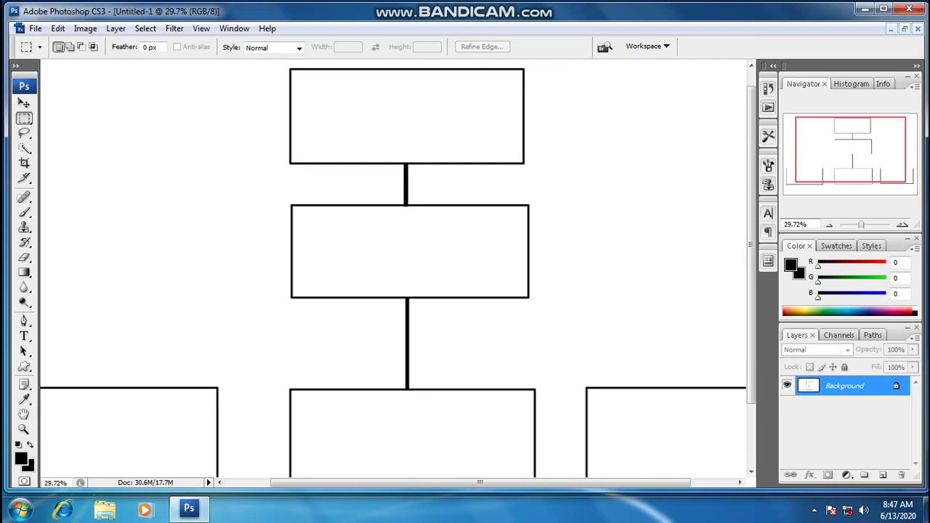
scroll(372, 331, "up", 2)
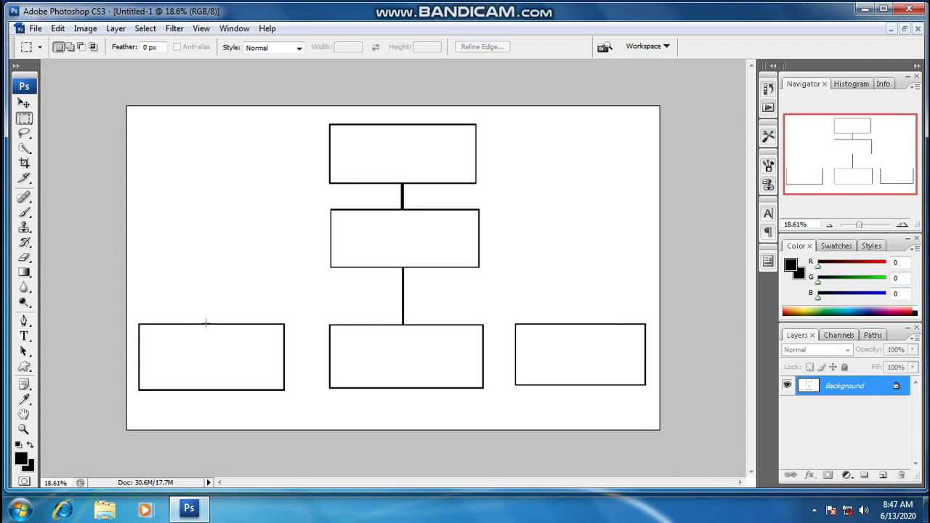
left_click_drag(206, 324, 284, 267)
left_click(242, 286)
scroll(284, 351, "up", 2)
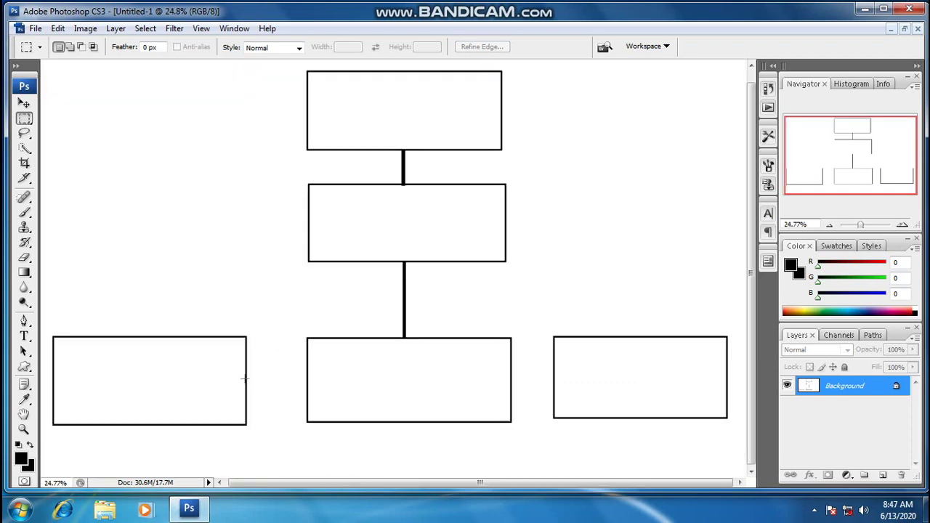
left_click_drag(248, 377, 307, 390)
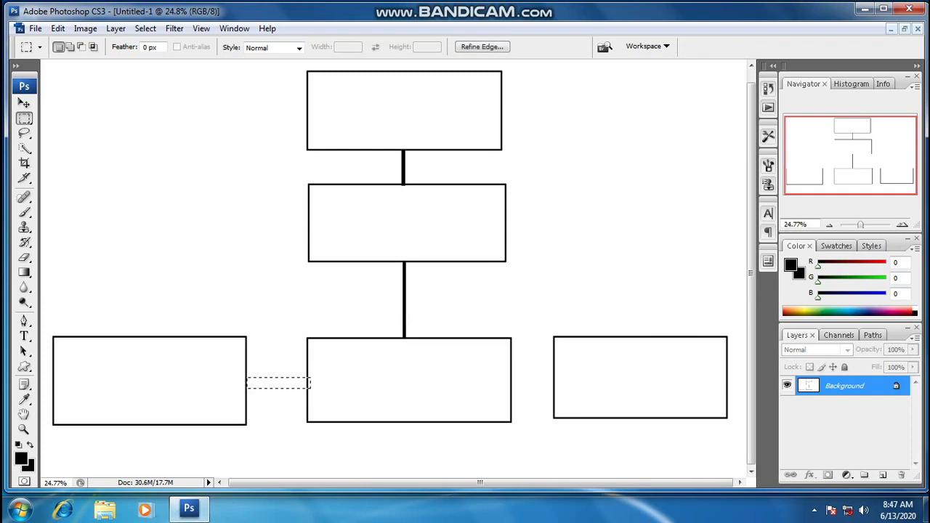
left_click(247, 378)
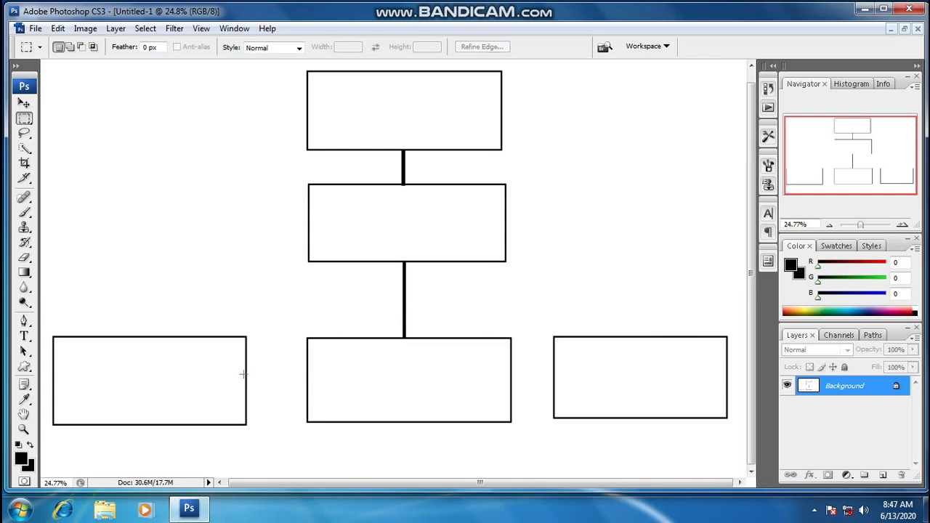
Fill a thin horizontal strip joining the lower-left box to the bottom-row centre box with black, and deselect
left_click_drag(246, 374, 309, 374)
key("alt+BackSpace")
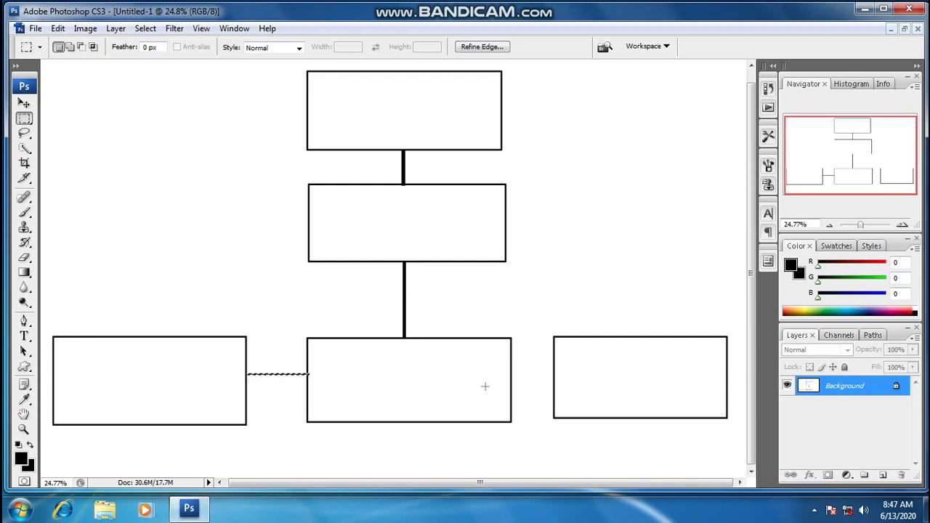
key("ctrl+d")
Fill a thin horizontal strip joining the bottom-row centre box to the lower-right box with black, and deselect
left_click_drag(511, 373, 556, 376)
key("alt+BackSpace")
key("ctrl+d")
scroll(320, 191, "down", 3)
scroll(321, 191, "up", 2)
scroll(321, 191, "down", 1)
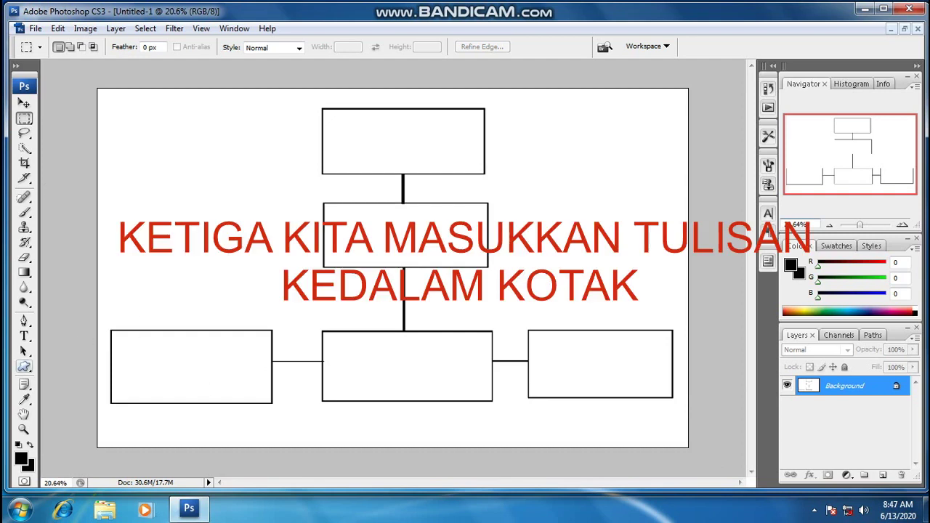
Add black Arial Black text beside the top box reading "Kepala Sekolah", with the principal's name and title on a second line
left_click(24, 335)
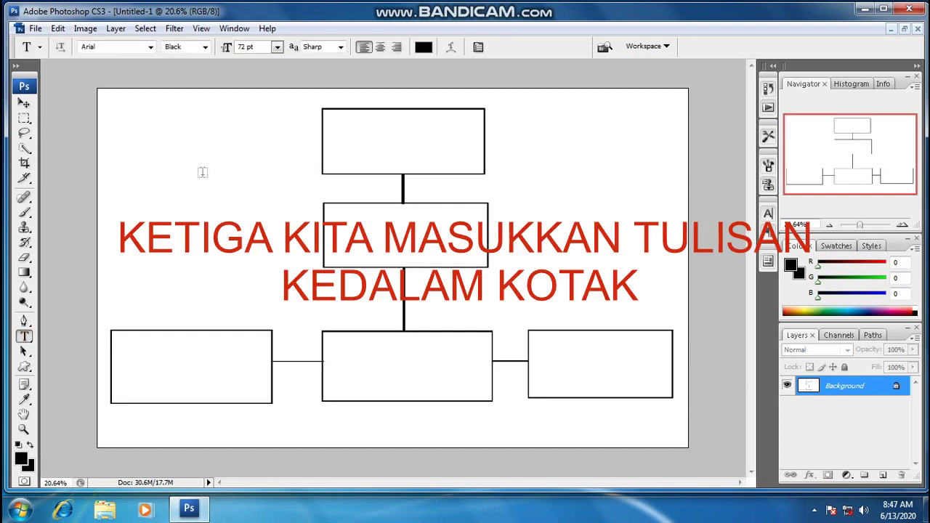
left_click(194, 147)
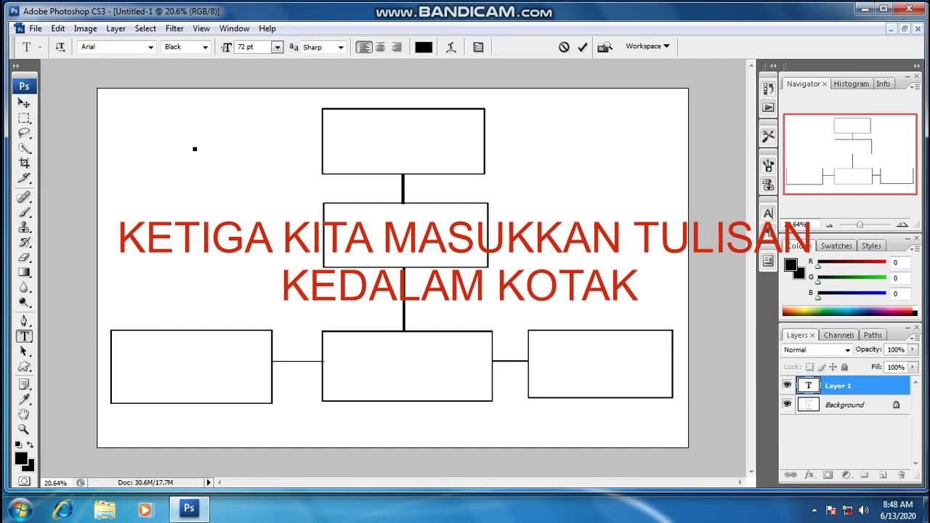
type("ke")
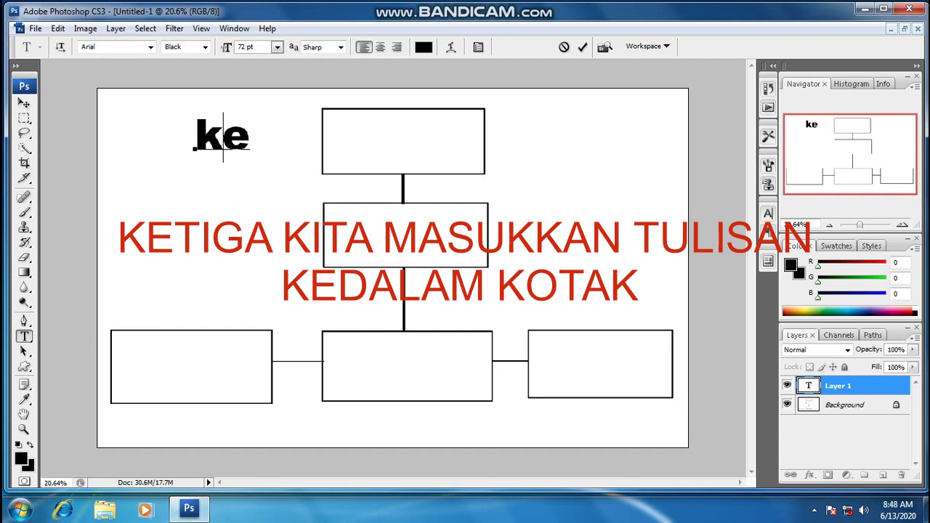
key("BackSpace")
key("BackSpace")
type("K")
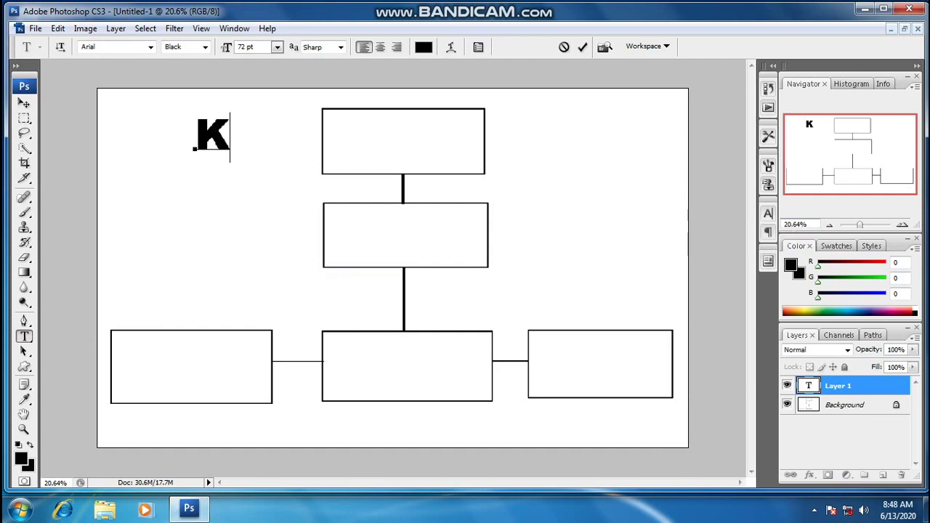
type("epala")
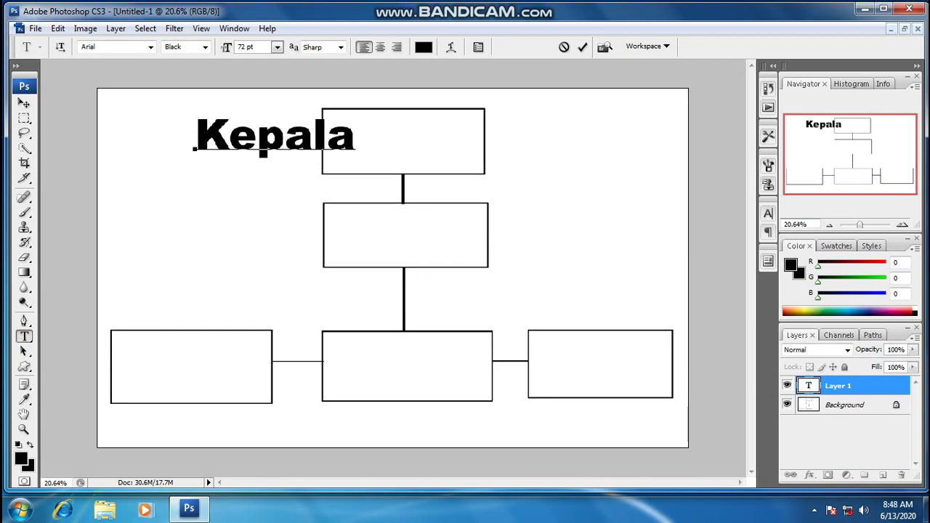
type(" Sekolah")
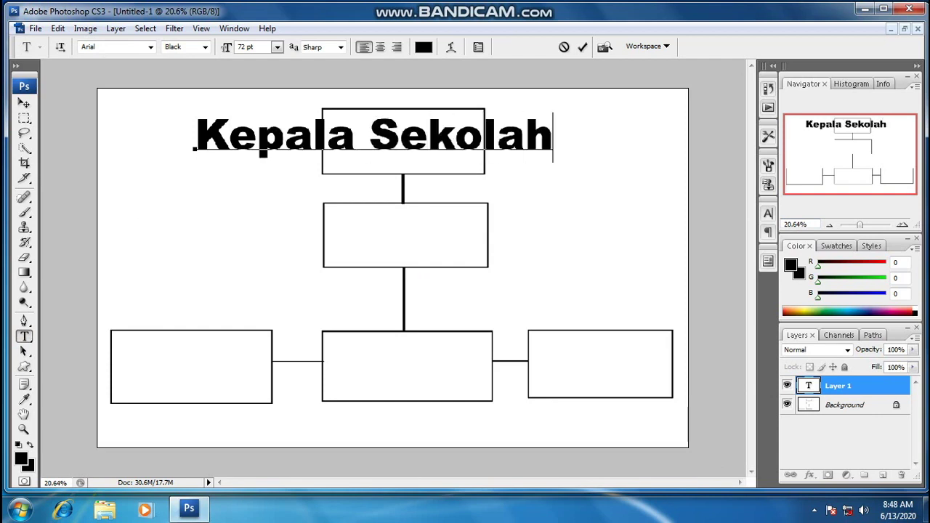
key("Return")
type("Muhidi")
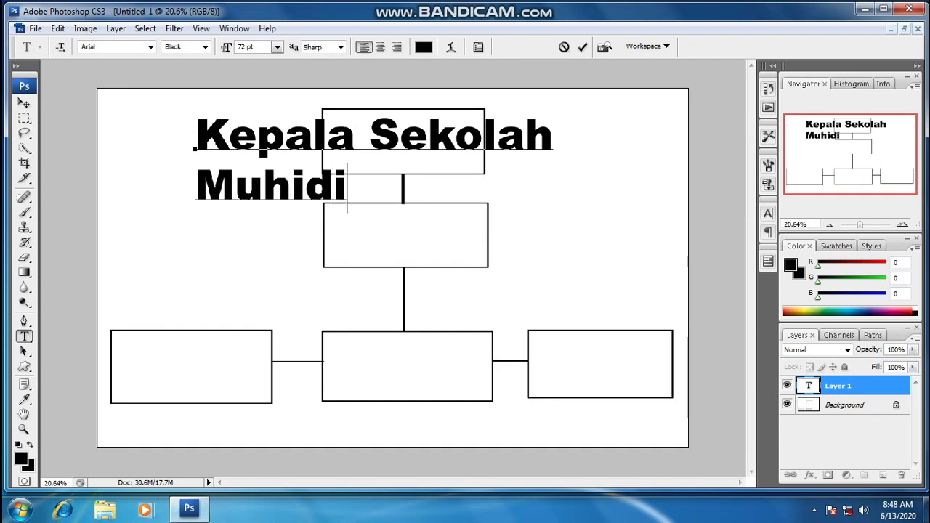
type("n,S.Pd")
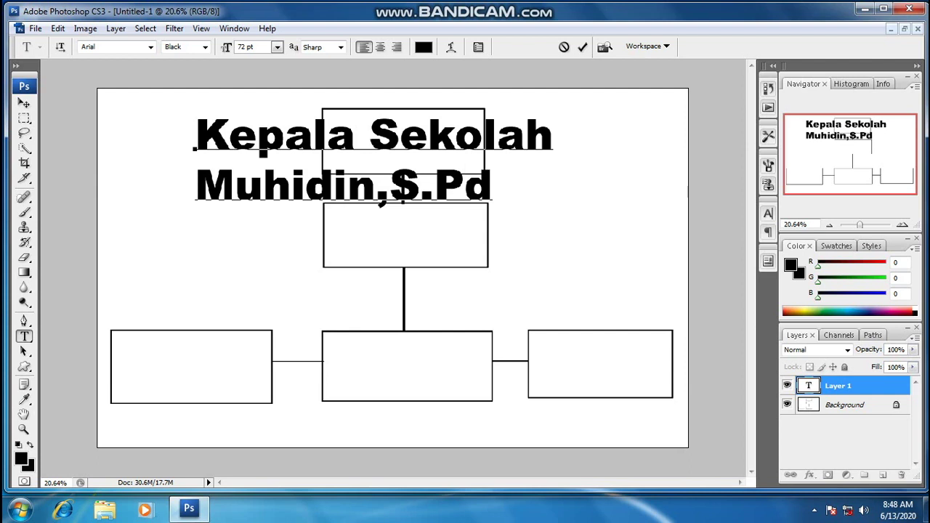
Centre-align all of the "Kepala Sekolah" text and set its font size to 20 pt
key("ctrl+a")
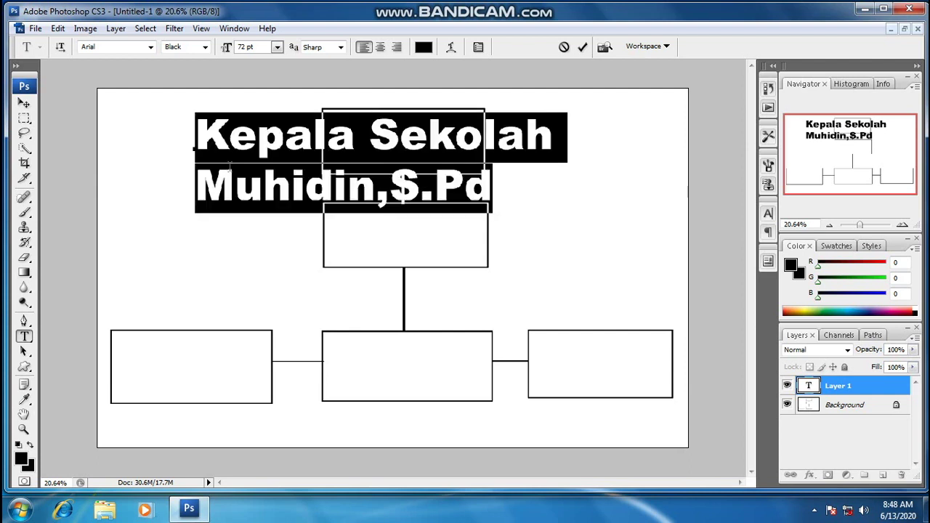
left_click(380, 47)
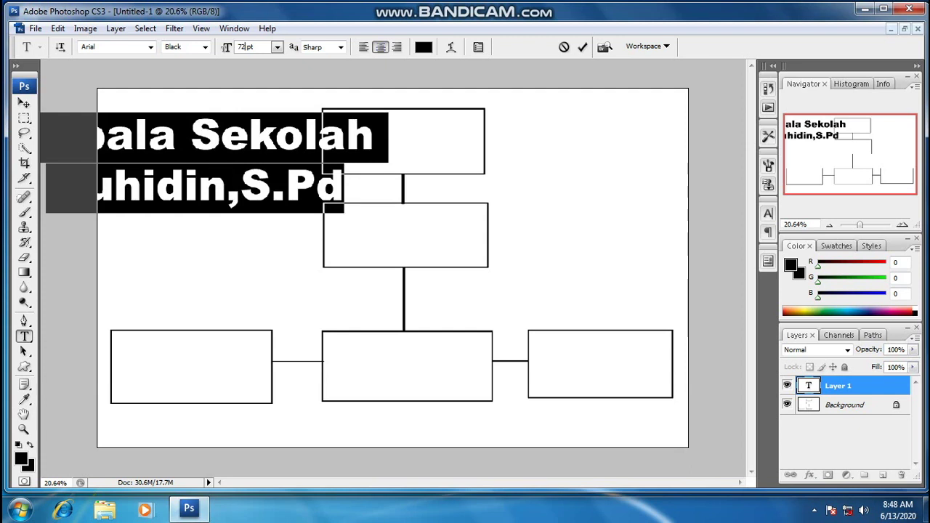
key("BackSpace")
key("BackSpace")
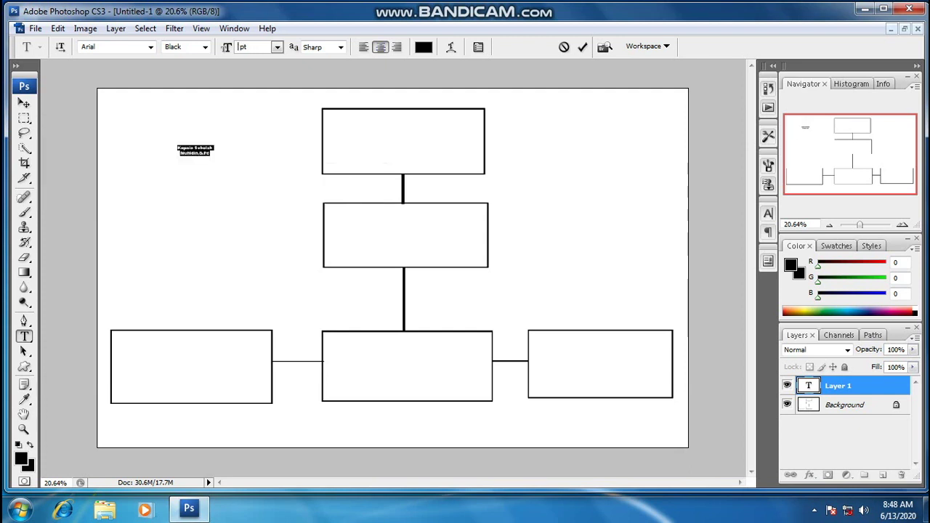
type("18")
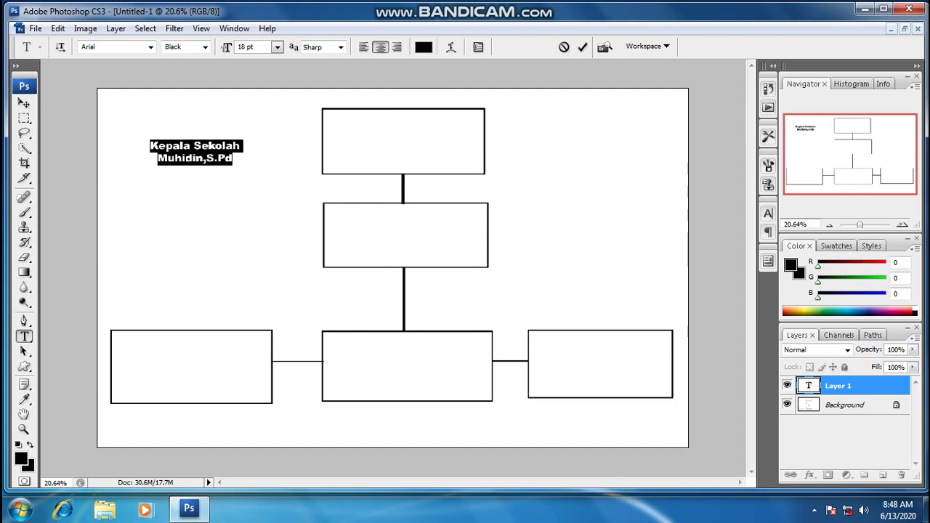
key("BackSpace")
key("BackSpace")
type("20")
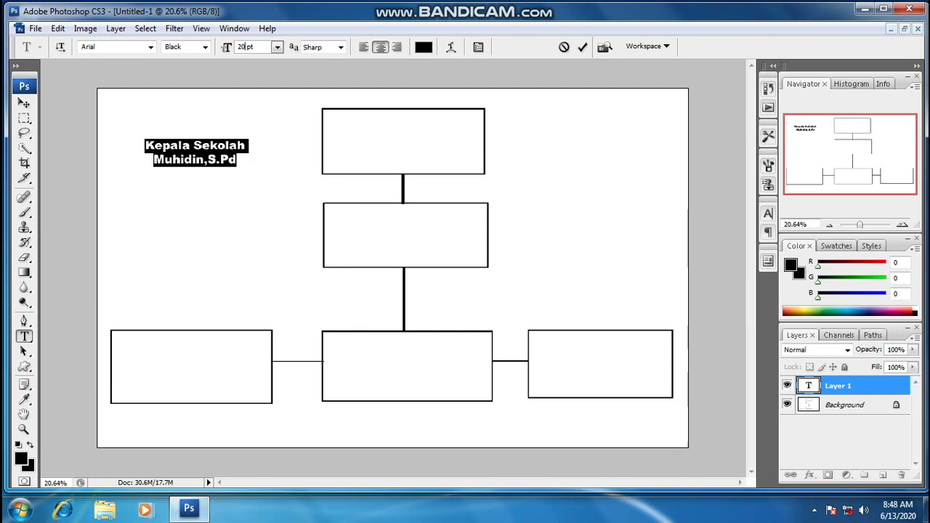
Move the "Kepala Sekolah" text into the top box and duplicate it into the box below
left_click(24, 103)
left_click_drag(195, 152, 405, 138)
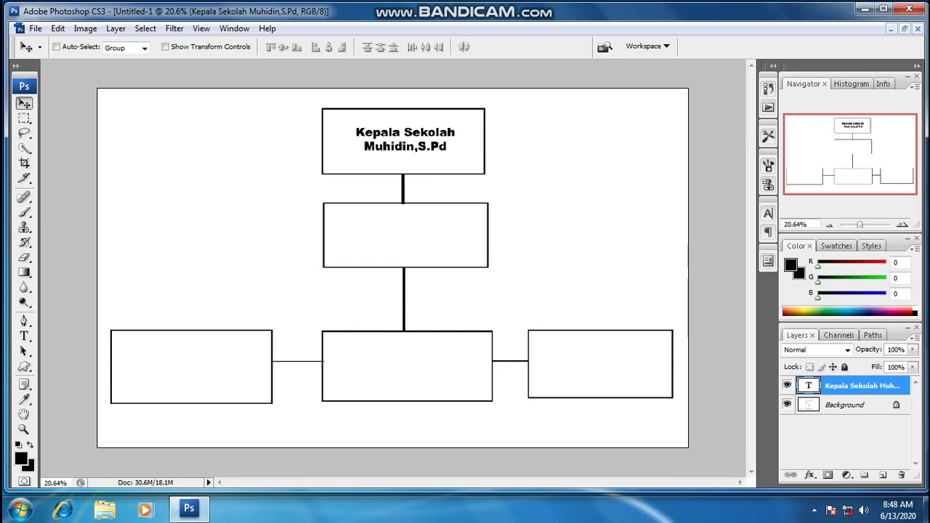
left_click_drag(405, 139, 405, 232)
Replace the copied text in the second box with "Wakil Kepala" and the deputy's name on a second line
left_click(24, 337)
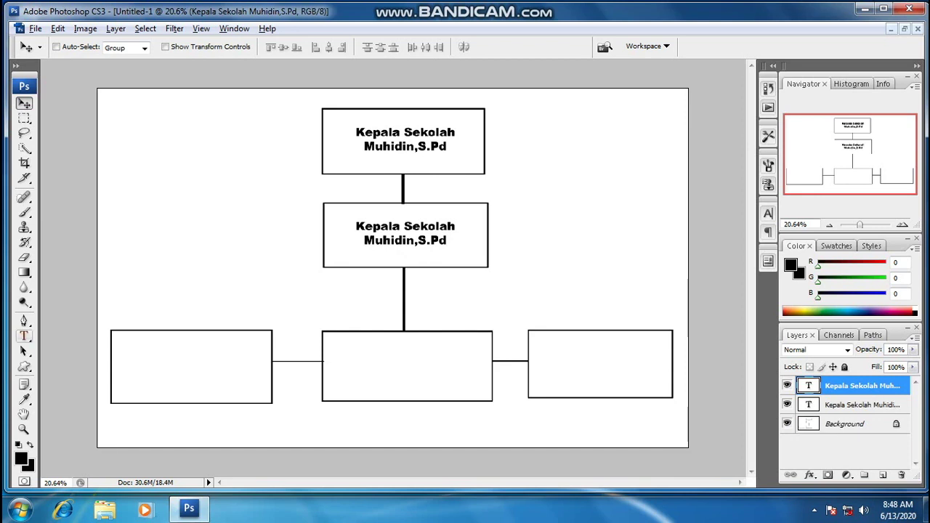
left_click(448, 241)
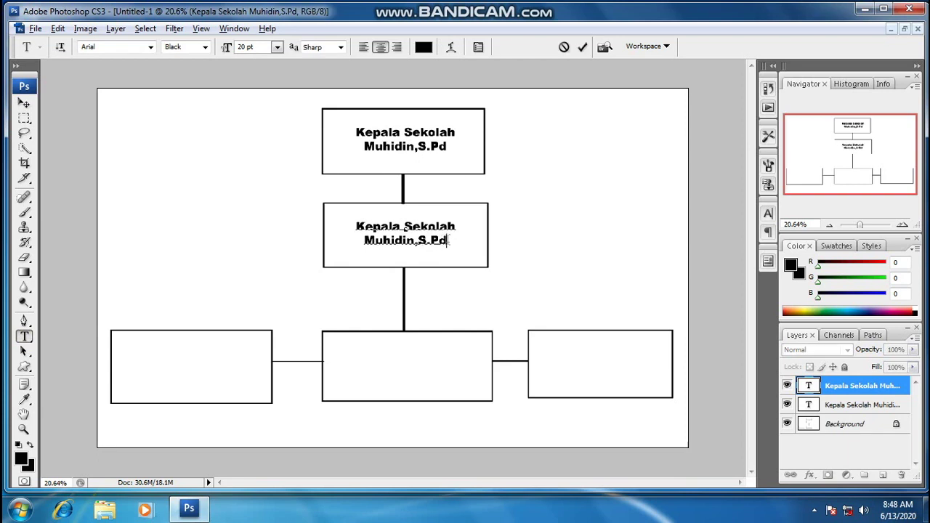
key("BackSpace")
key("BackSpace")
key("BackSpace")
key("BackSpace")
key("BackSpace")
key("BackSpace")
key("BackSpace")
key("BackSpace")
key("BackSpace")
key("BackSpace")
key("BackSpace")
key("BackSpace")
key("BackSpace")
key("BackSpace")
key("BackSpace")
key("BackSpace")
key("BackSpace")
key("BackSpace")
key("BackSpace")
key("BackSpace")
key("BackSpace")
key("BackSpace")
key("BackSpace")
key("BackSpace")
key("BackSpace")
key("BackSpace")
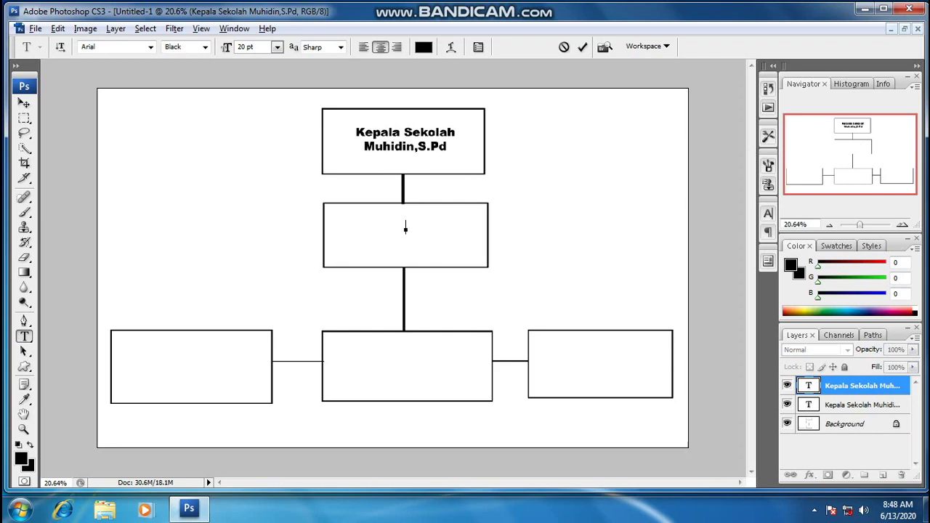
type("W")
key("BackSpace")
type("W")
type("akil ")
type("Kepala ")
type("Jaenal")
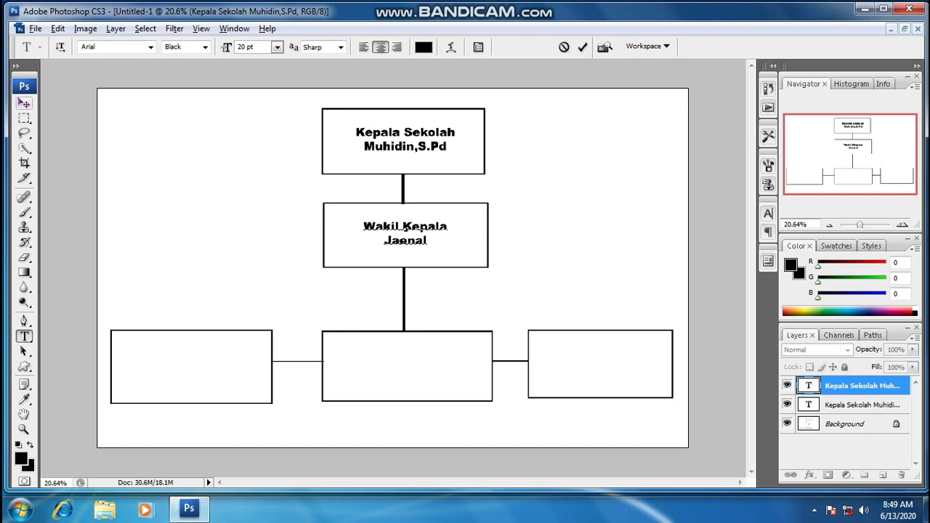
Duplicate the "Wakil Kepala" text into the lower-left box and change the copy's first line to "Bendahara Sekolah"
left_click(24, 103)
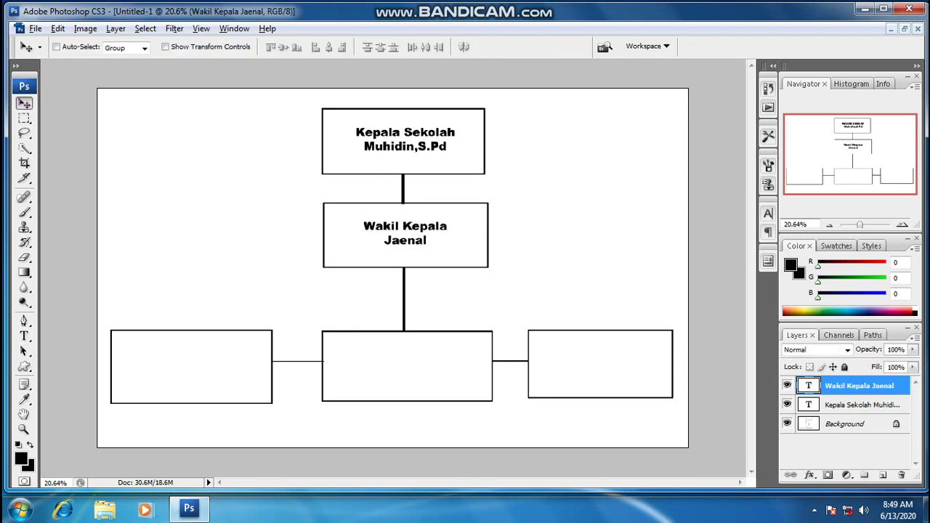
left_click_drag(404, 233, 181, 363)
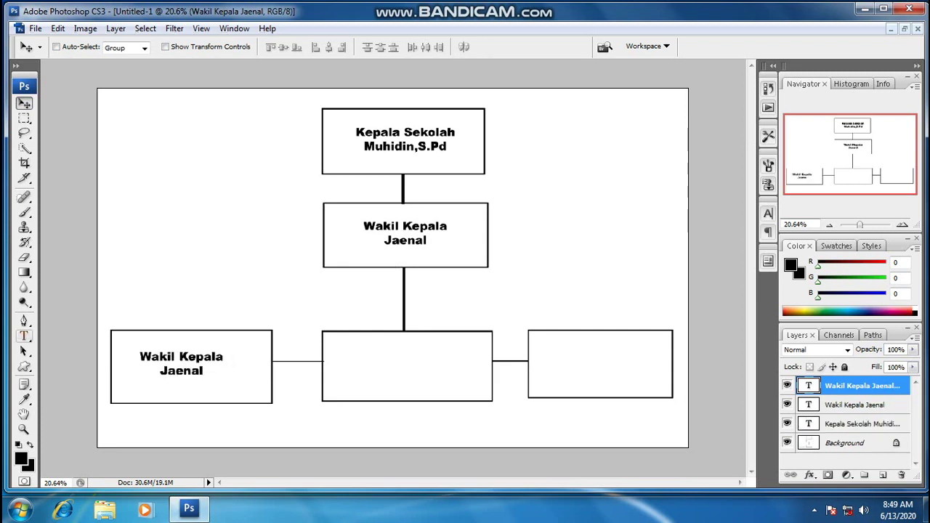
left_click(24, 335)
left_click(208, 352)
key("Right")
key("Right")
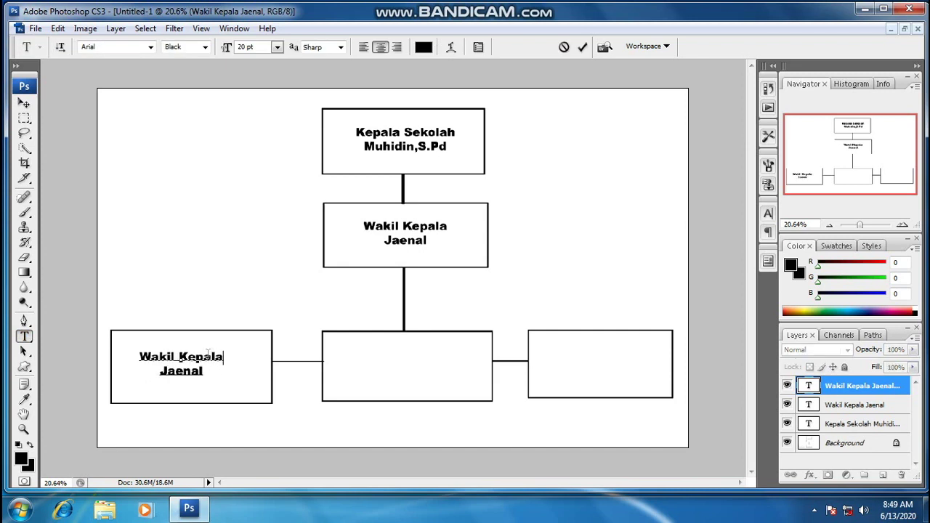
key("BackSpace")
key("BackSpace")
key("BackSpace")
key("BackSpace")
key("BackSpace")
key("BackSpace")
key("BackSpace")
key("BackSpace")
key("BackSpace")
key("BackSpace")
key("BackSpace")
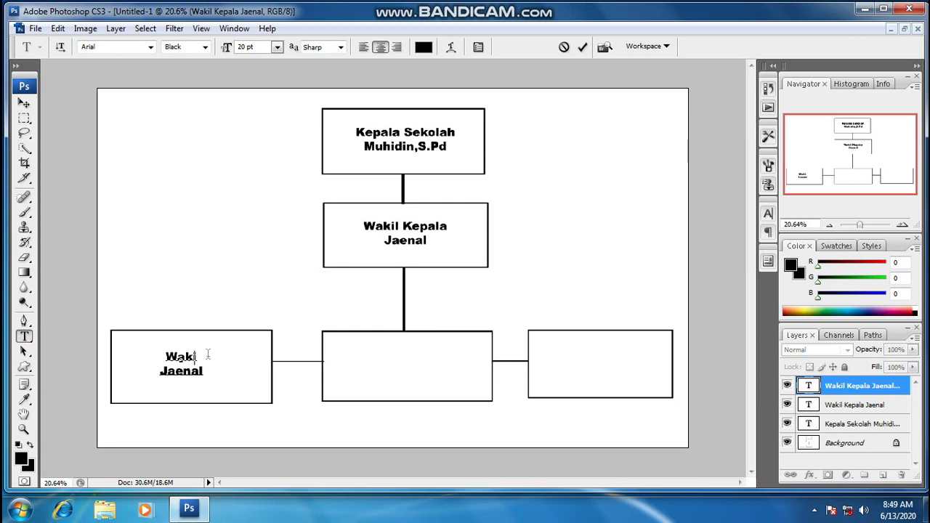
key("BackSpace")
type("Bendahara Seko")
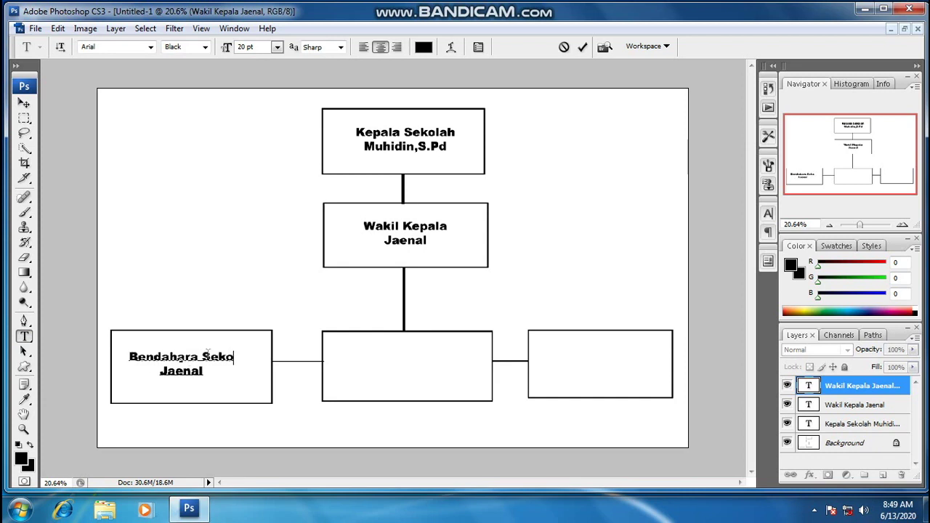
type("lah")
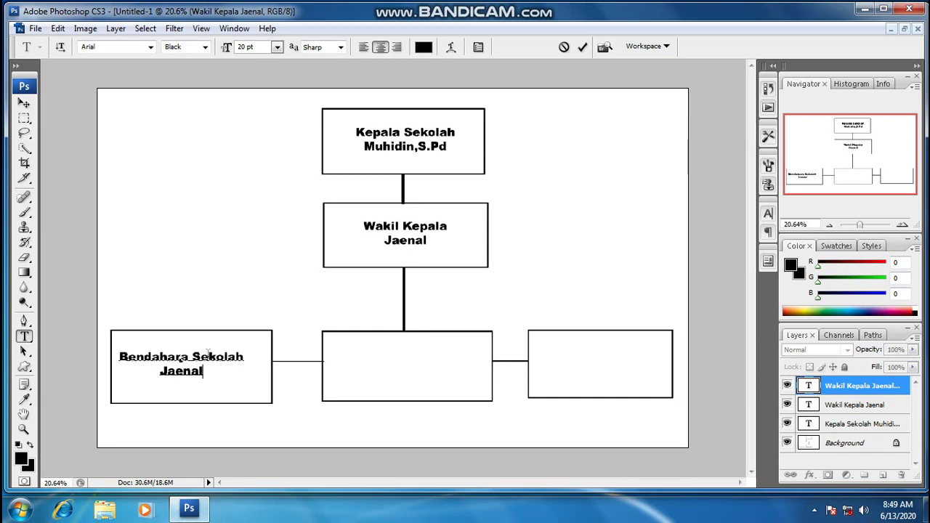